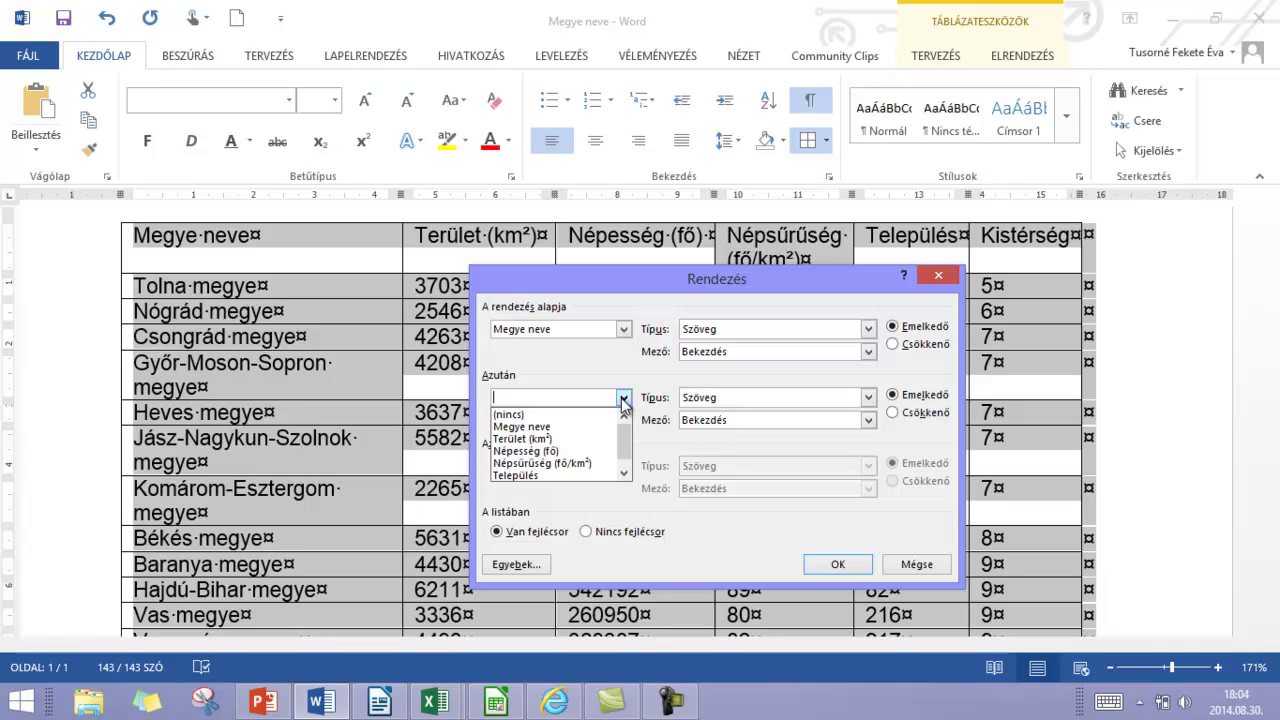
Sort the county table in ascending order by Terület (km²), with the header row excluded from the sort.
{"action": "left_click", "coordinate": [623, 399]}
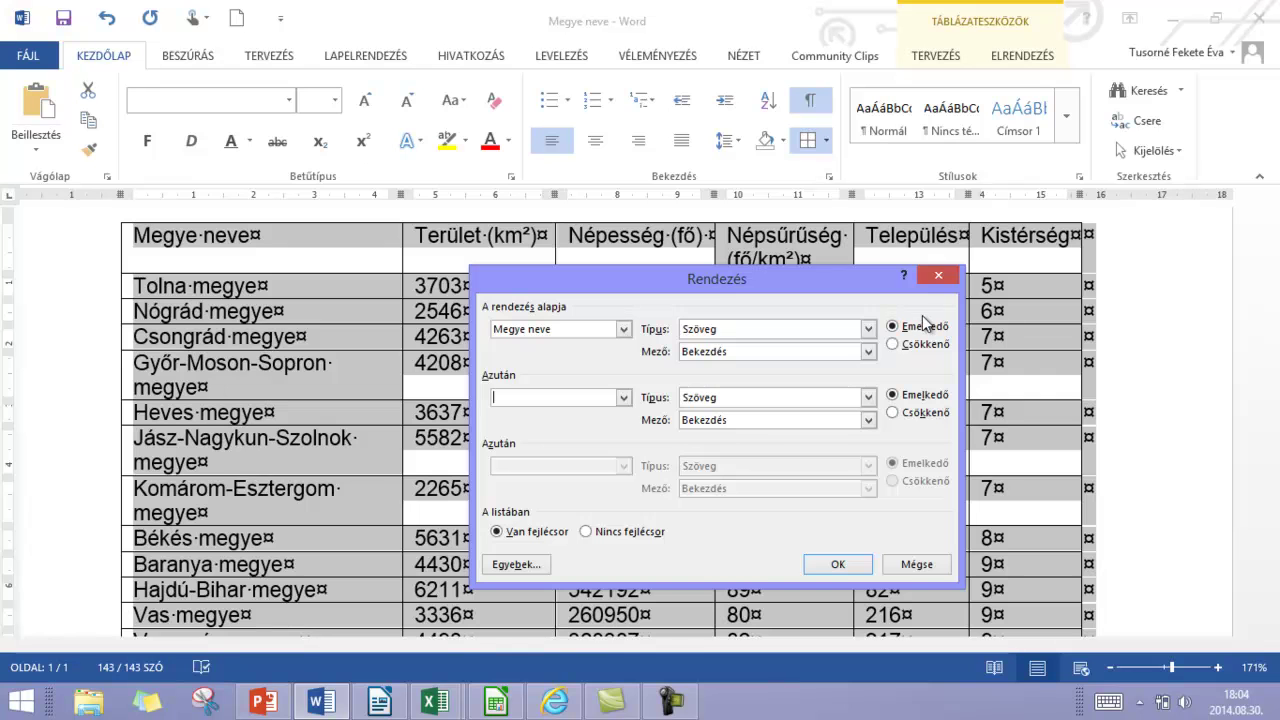
{"action": "left_click", "coordinate": [846, 564]}
Switch to LibreOffice Writer, select the whole county table and sort its rows ascending by column 1 as Karakterkészlet.
{"action": "left_click", "coordinate": [381, 704]}
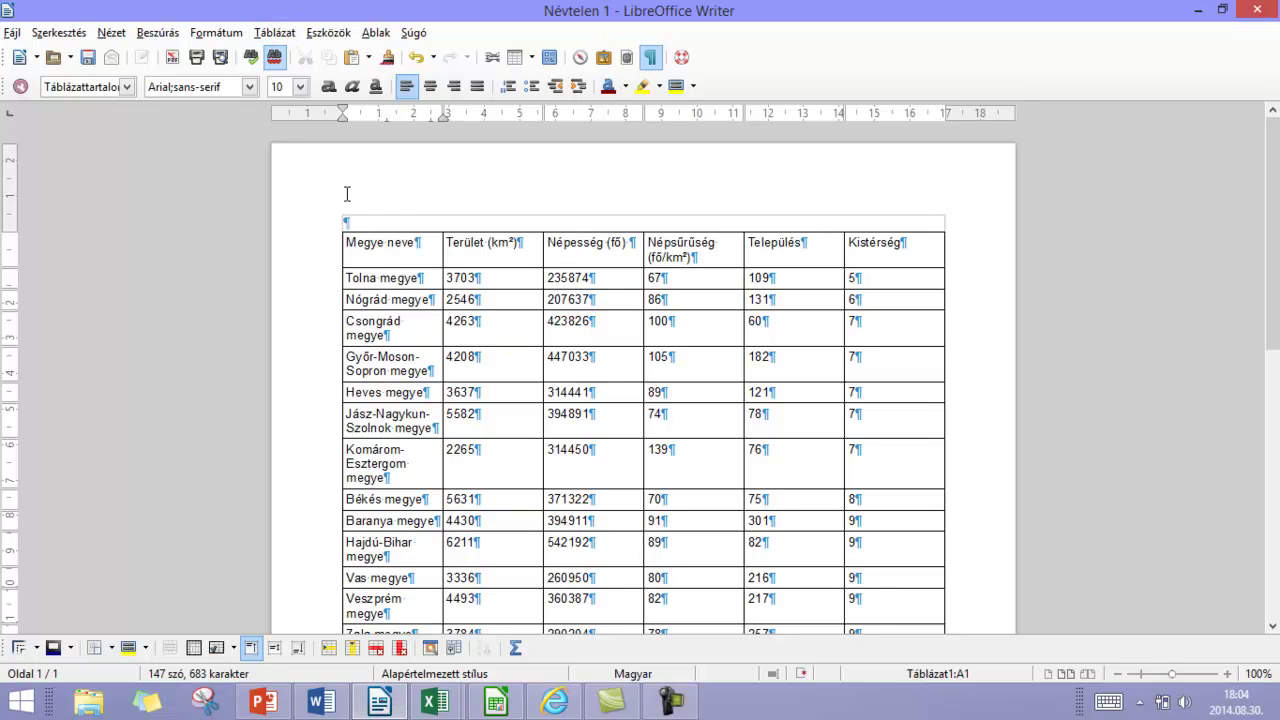
{"action": "left_click_drag", "start_coordinate": [350, 249], "coordinate": [876, 497]}
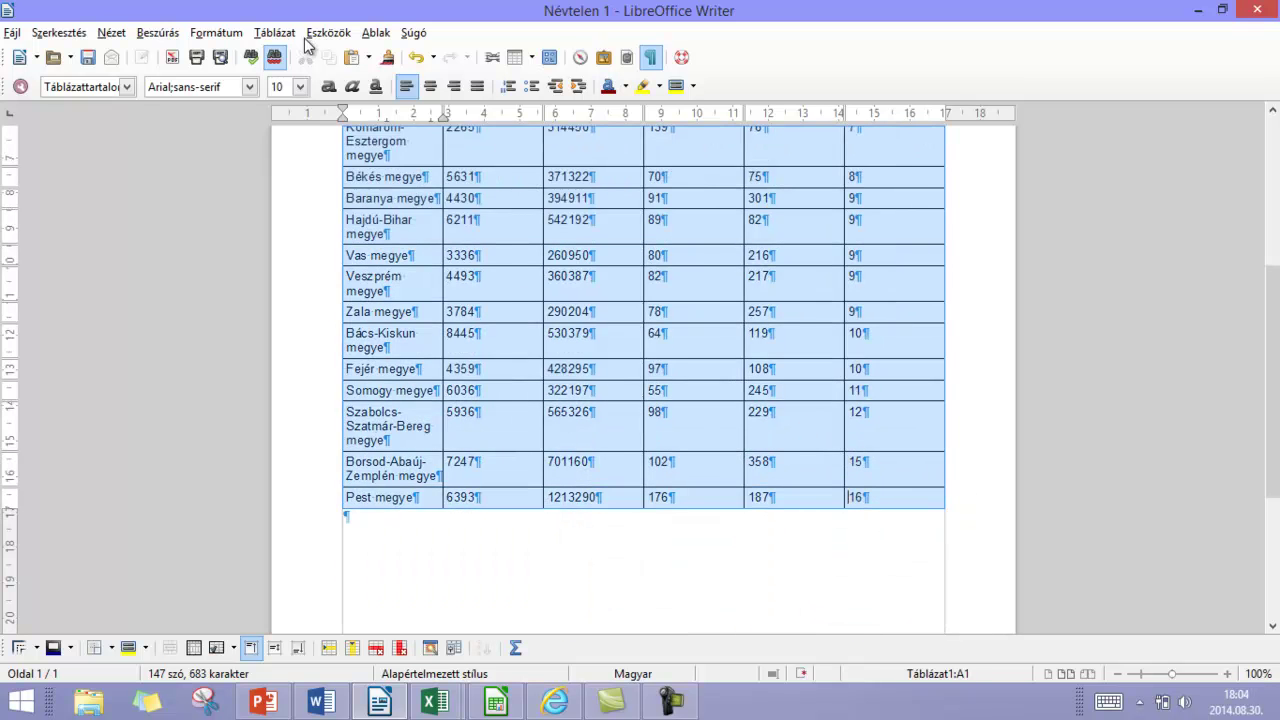
{"action": "left_click", "coordinate": [272, 33]}
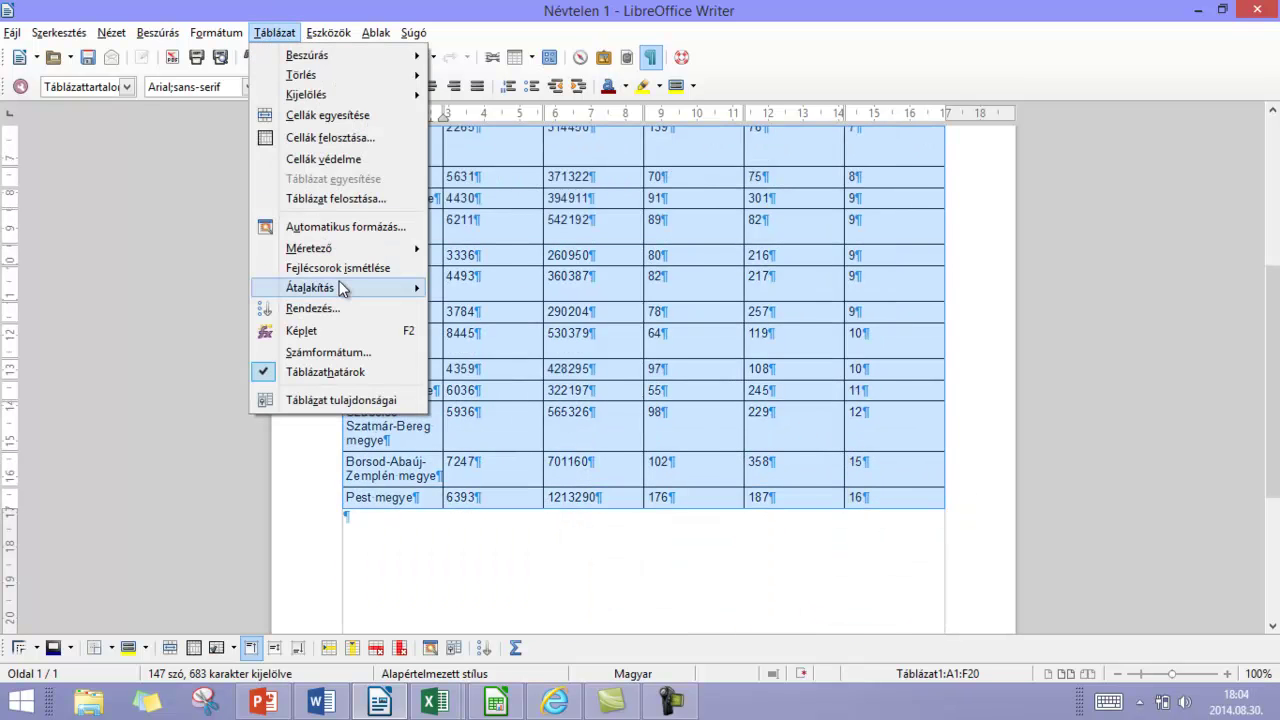
{"action": "mouse_move", "coordinate": [342, 291]}
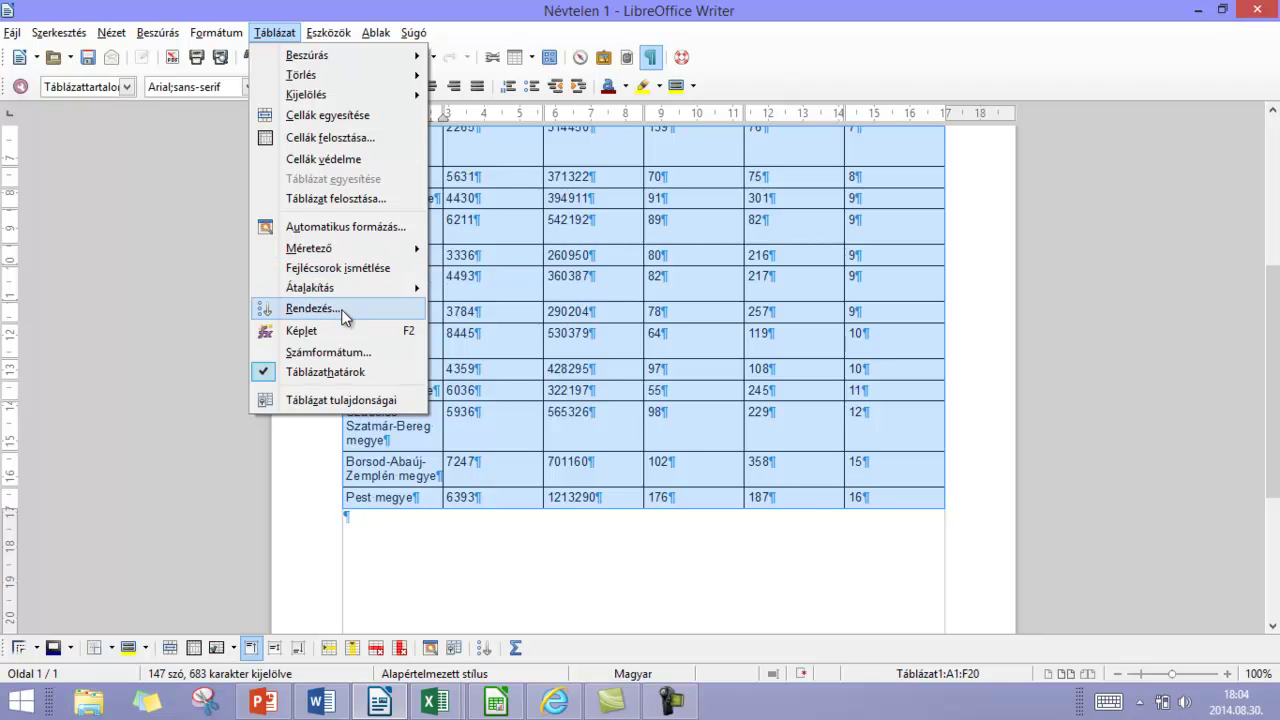
{"action": "left_click", "coordinate": [342, 312]}
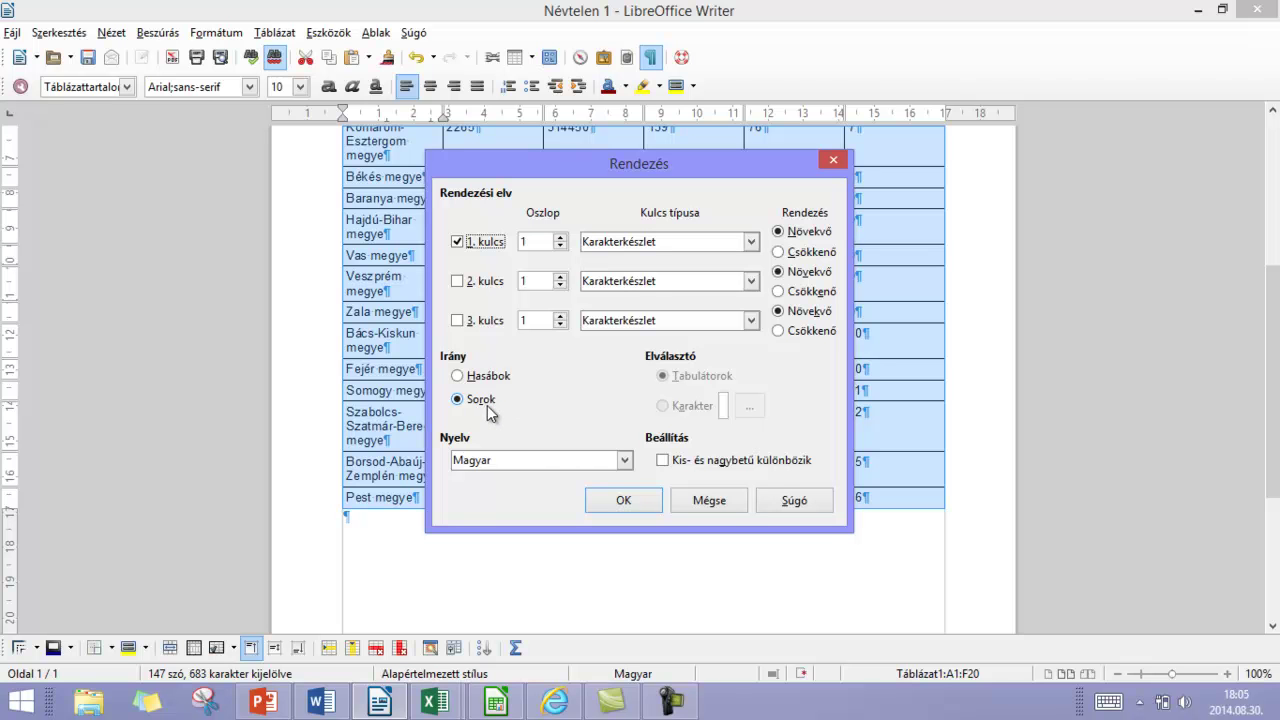
{"action": "left_click", "coordinate": [639, 500]}
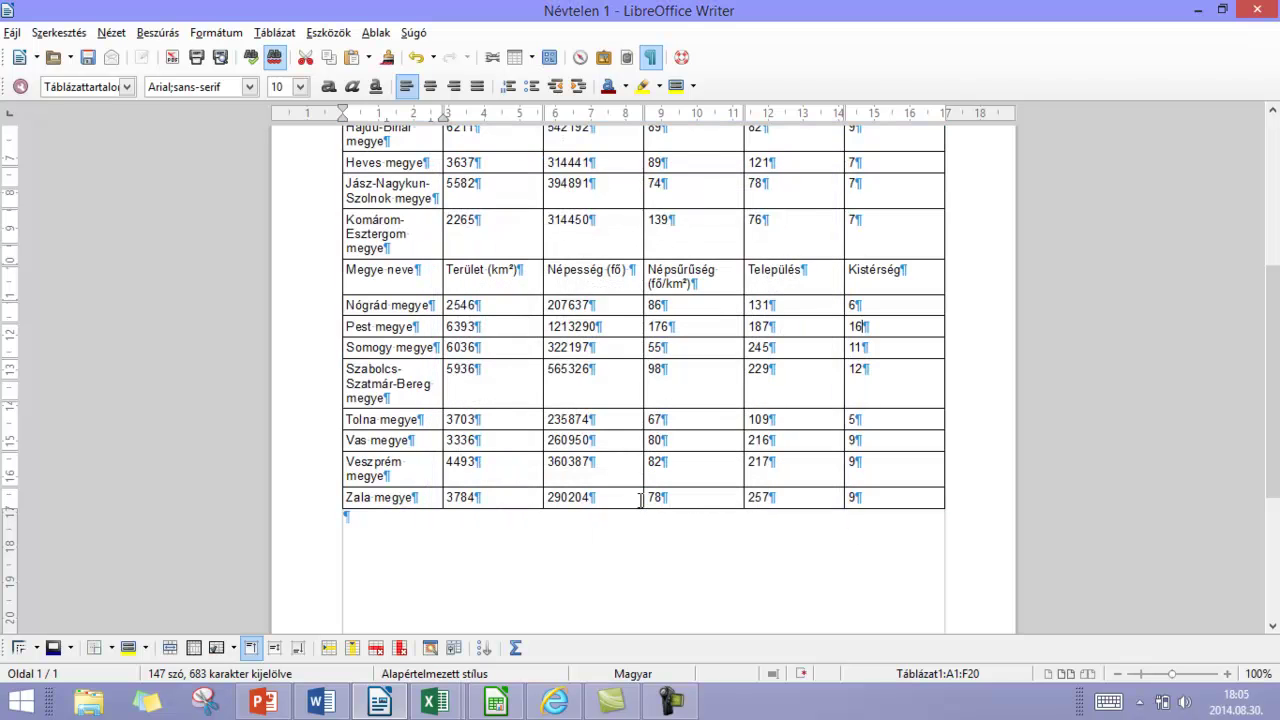
{"action": "scroll", "coordinate": [574, 383], "scroll_direction": "up", "scroll_amount": 6}
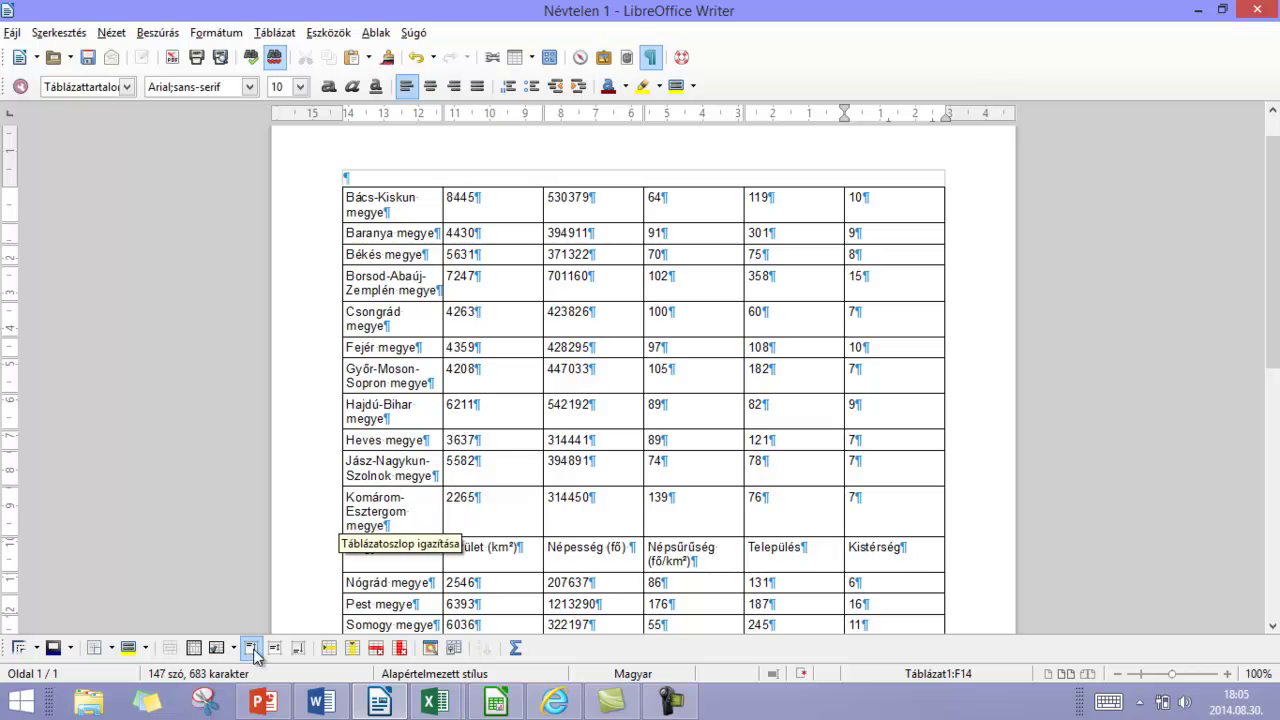
Open the text search for the county table document in Word and in LibreOffice Writer.
{"action": "left_click", "coordinate": [316, 696]}
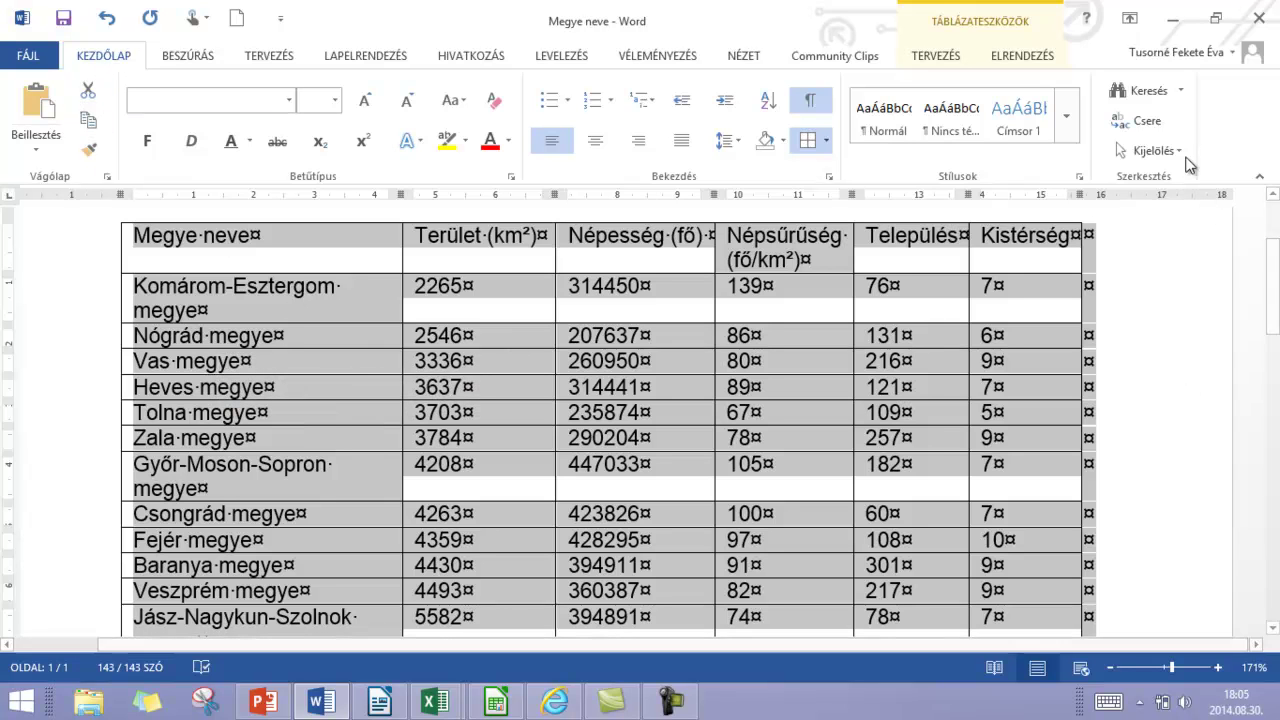
{"action": "left_click", "coordinate": [1175, 94]}
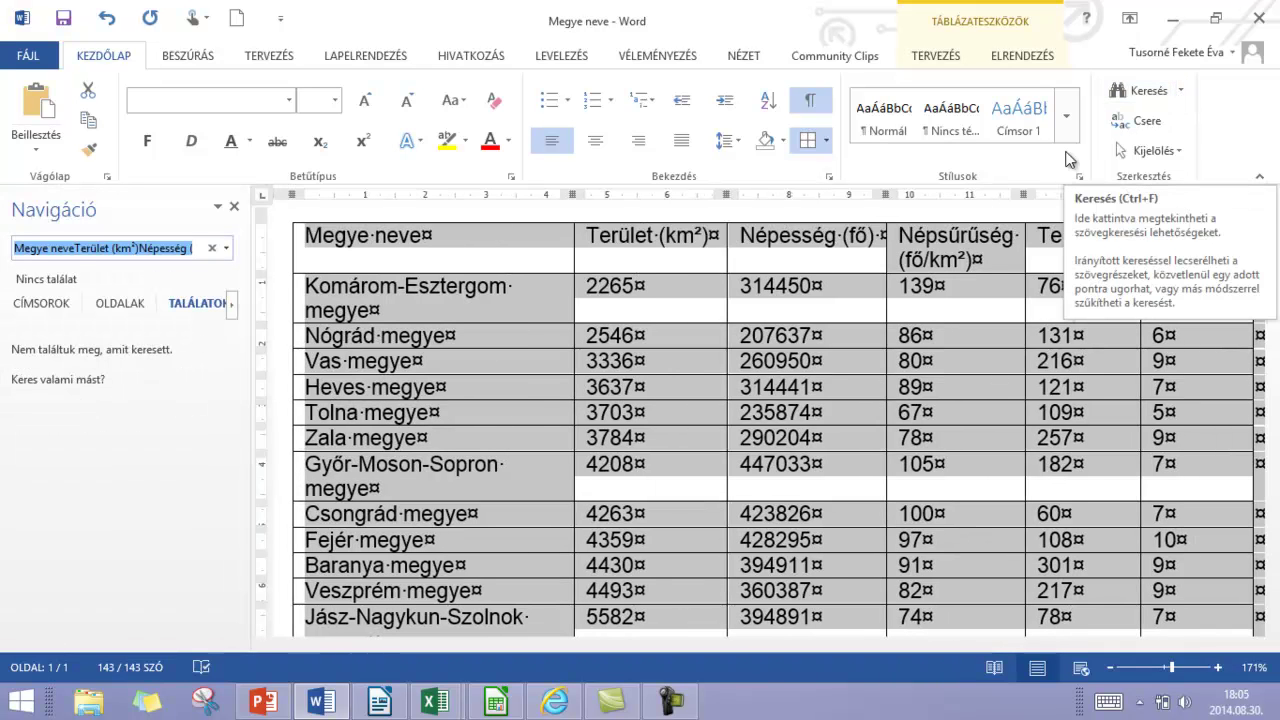
{"action": "left_click", "coordinate": [190, 233]}
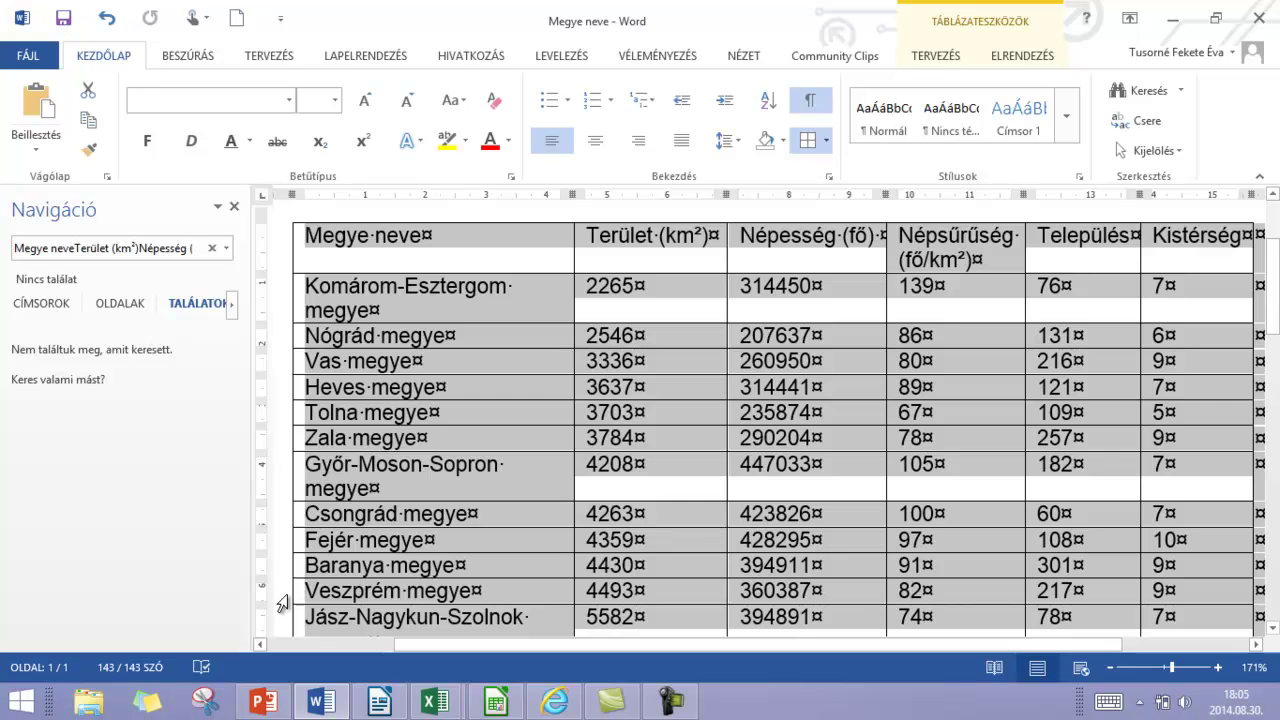
{"action": "left_click", "coordinate": [380, 703]}
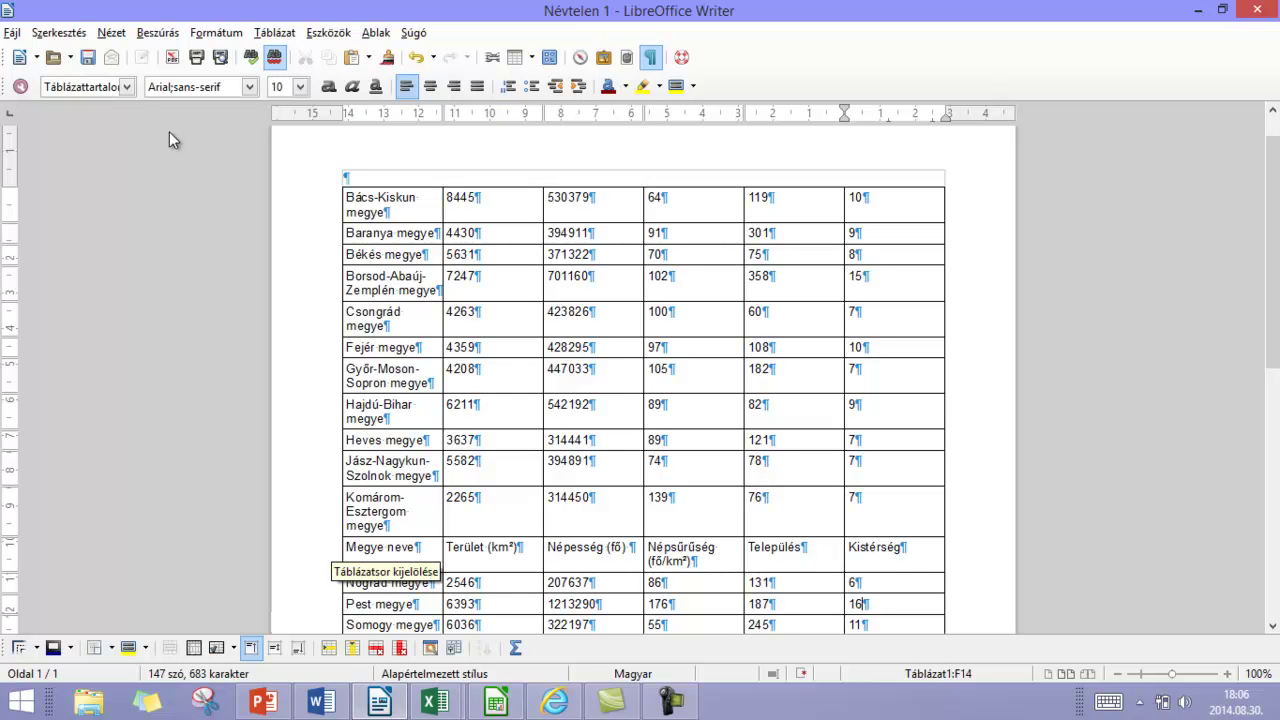
{"action": "key", "text": "ctrl+f"}
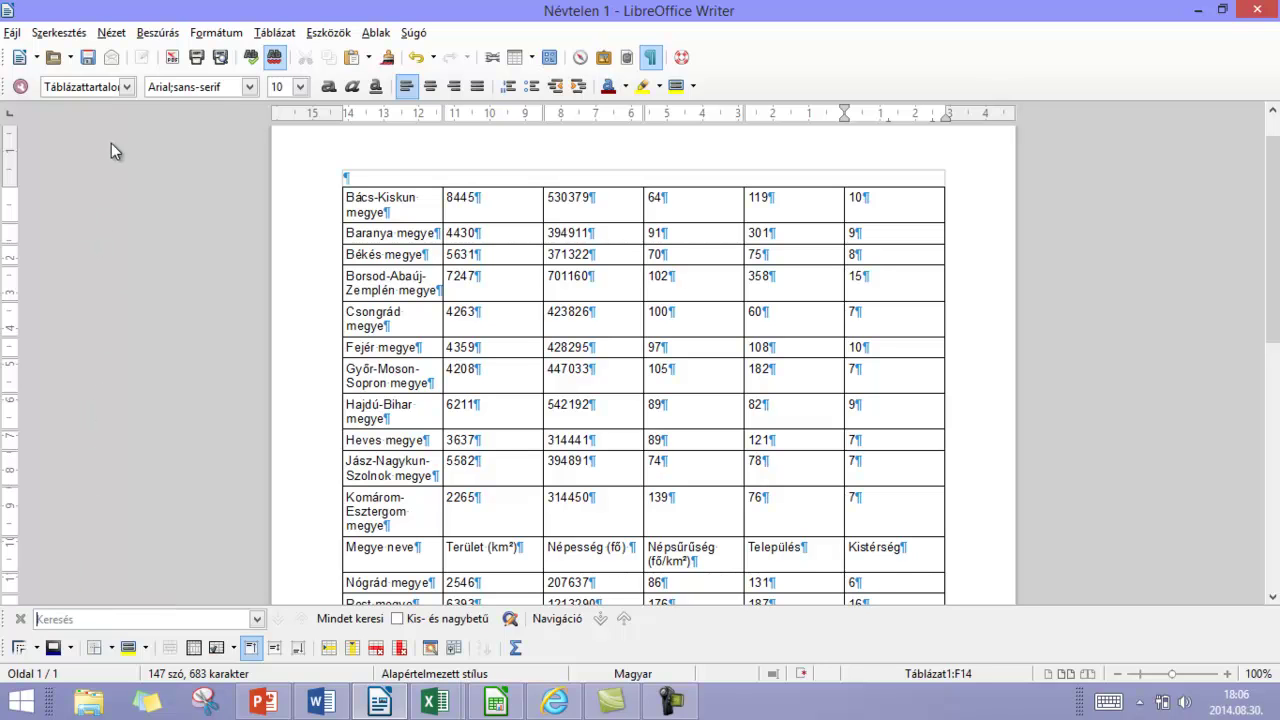
Switch to Internet Explorer, look over the highlighted "személyes adatok" matches on the Jogtár law page, and close the page search.
{"action": "mouse_move", "coordinate": [436, 707]}
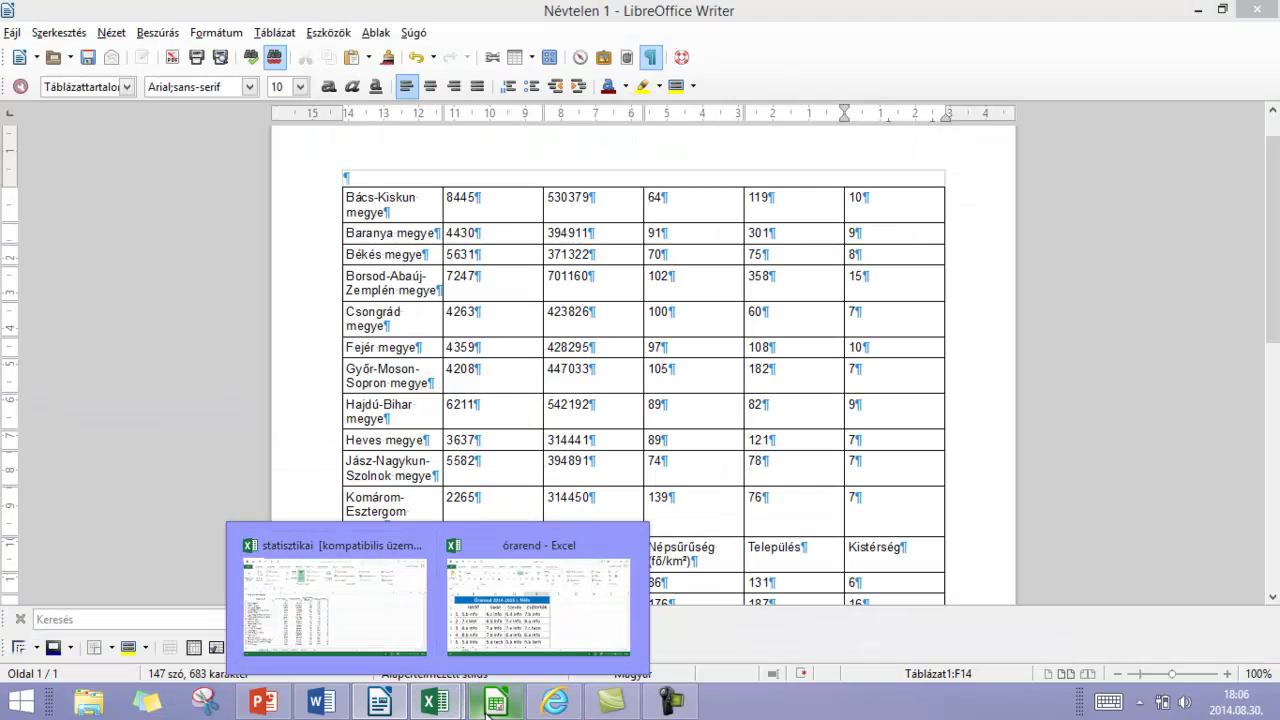
{"action": "left_click", "coordinate": [555, 703]}
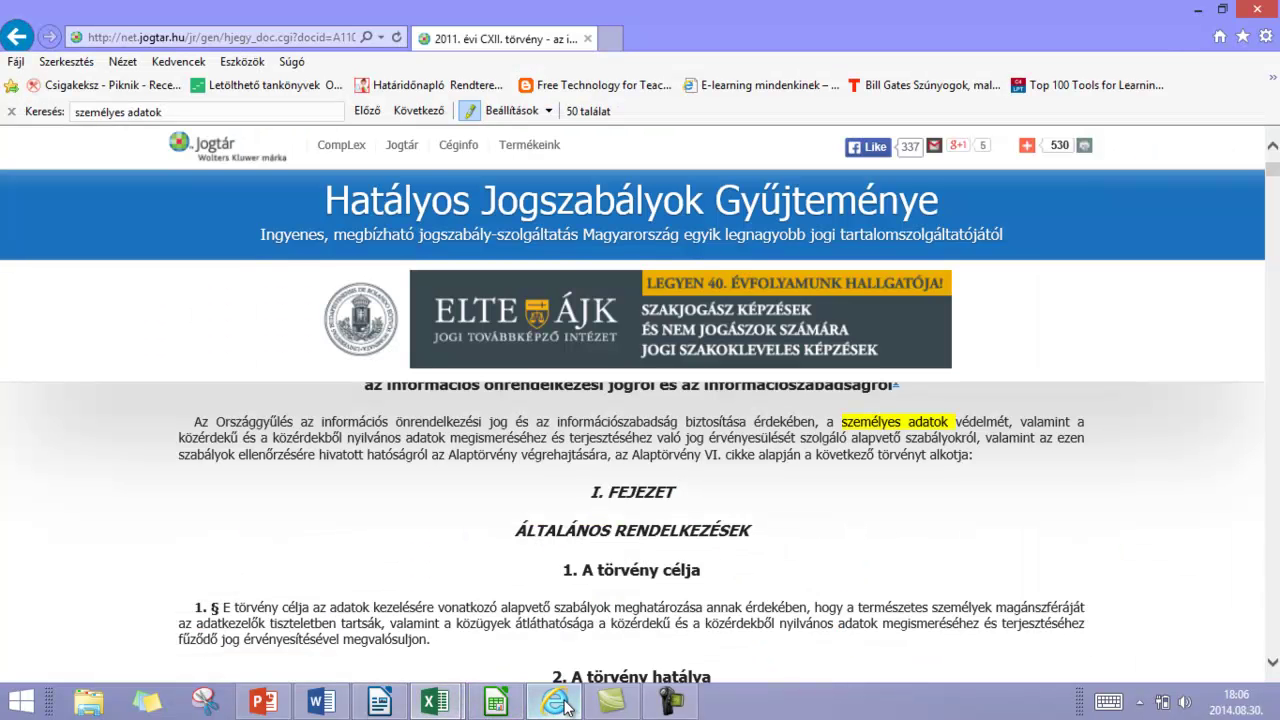
{"action": "scroll", "coordinate": [435, 519], "scroll_direction": "down", "scroll_amount": 15}
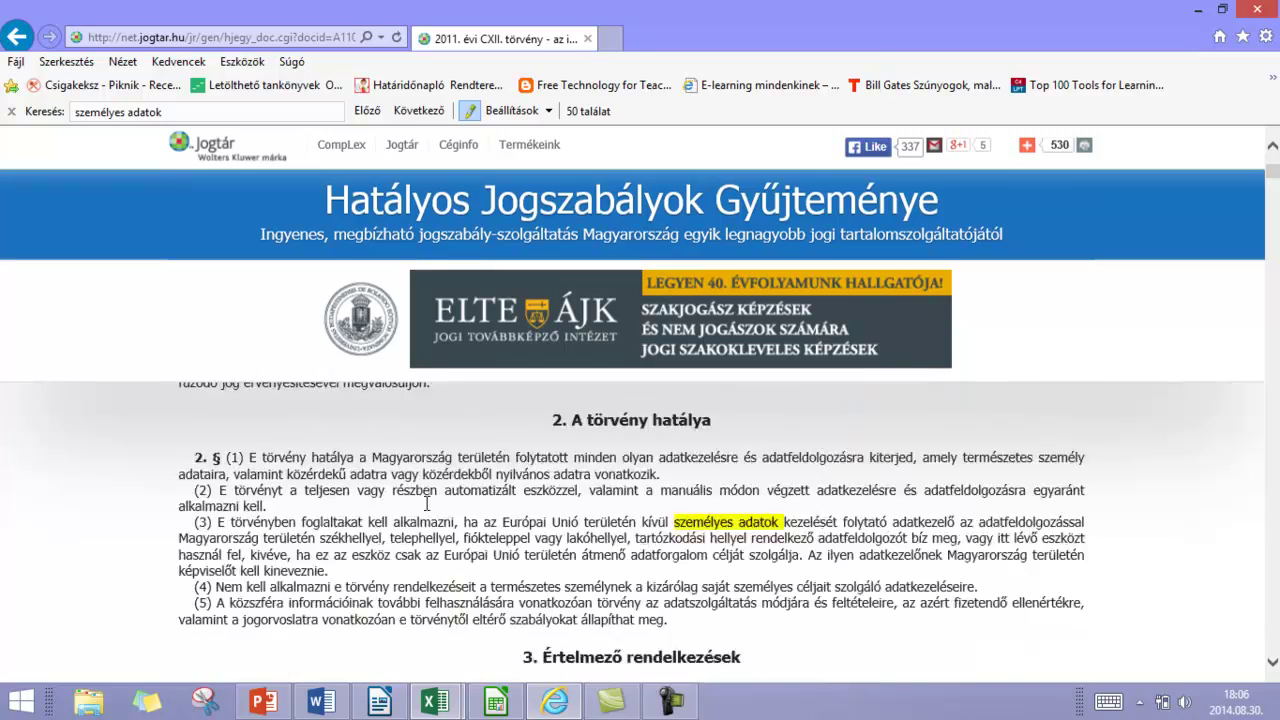
{"action": "scroll", "coordinate": [398, 503], "scroll_direction": "up", "scroll_amount": 15}
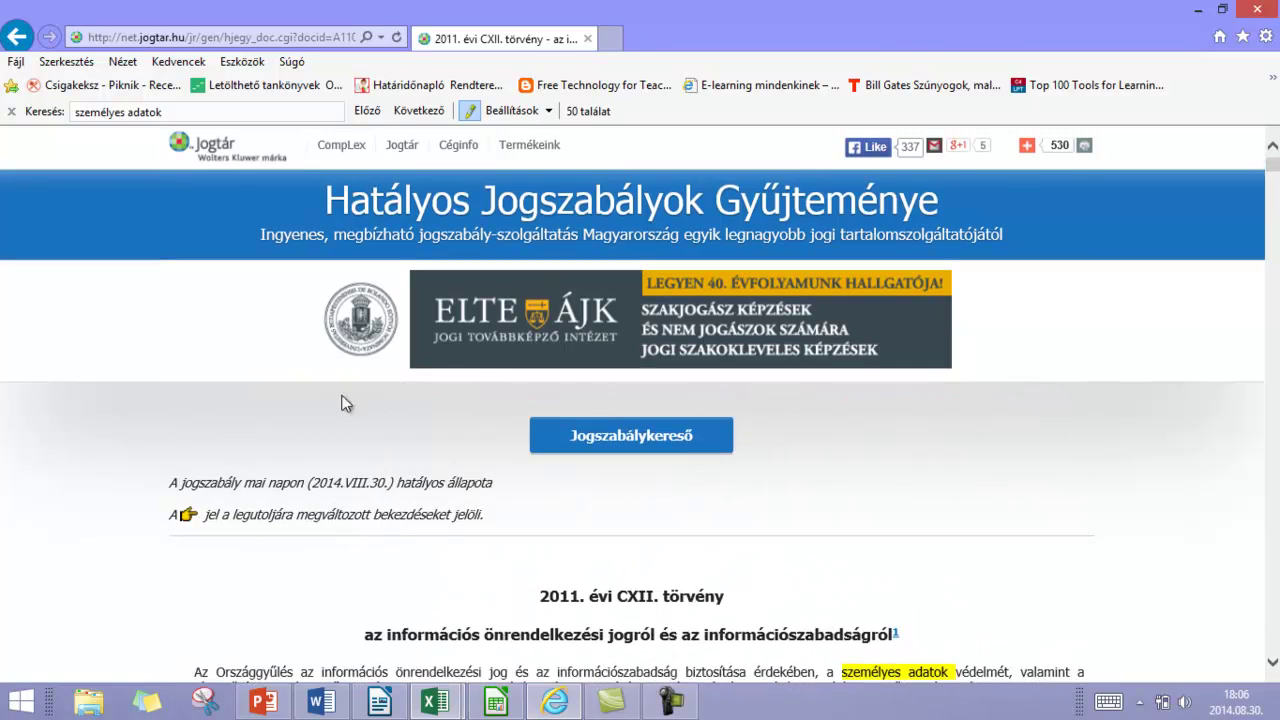
{"action": "left_click", "coordinate": [192, 112]}
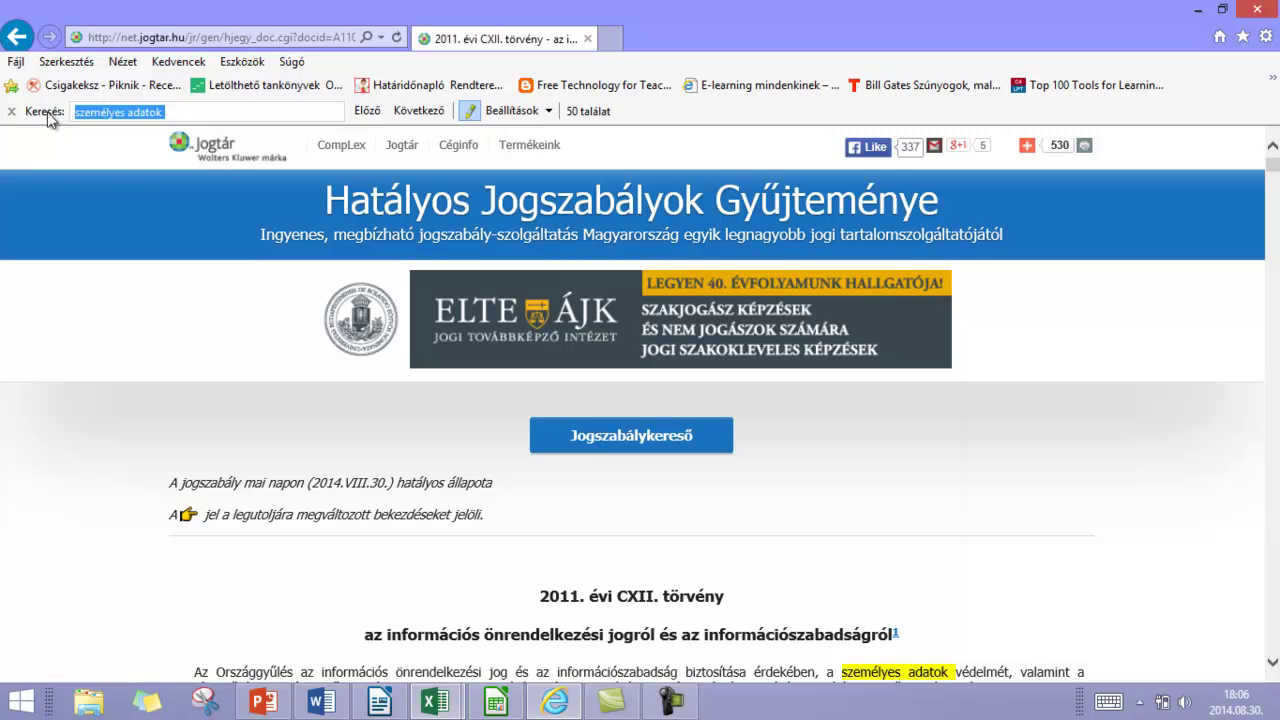
{"action": "left_click", "coordinate": [12, 111]}
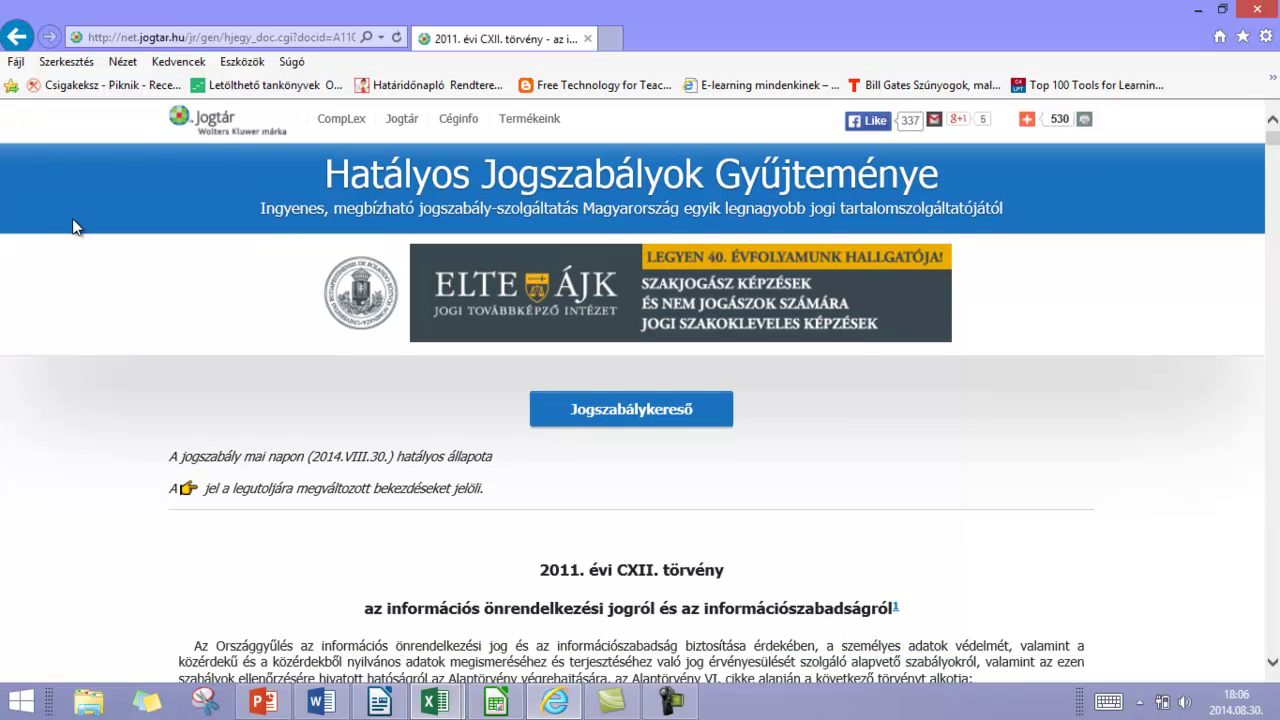
Search the law page for "személyes adatok" and move forward through the matches to the one in 4. § (5).
{"action": "key", "text": "ctrl+f"}
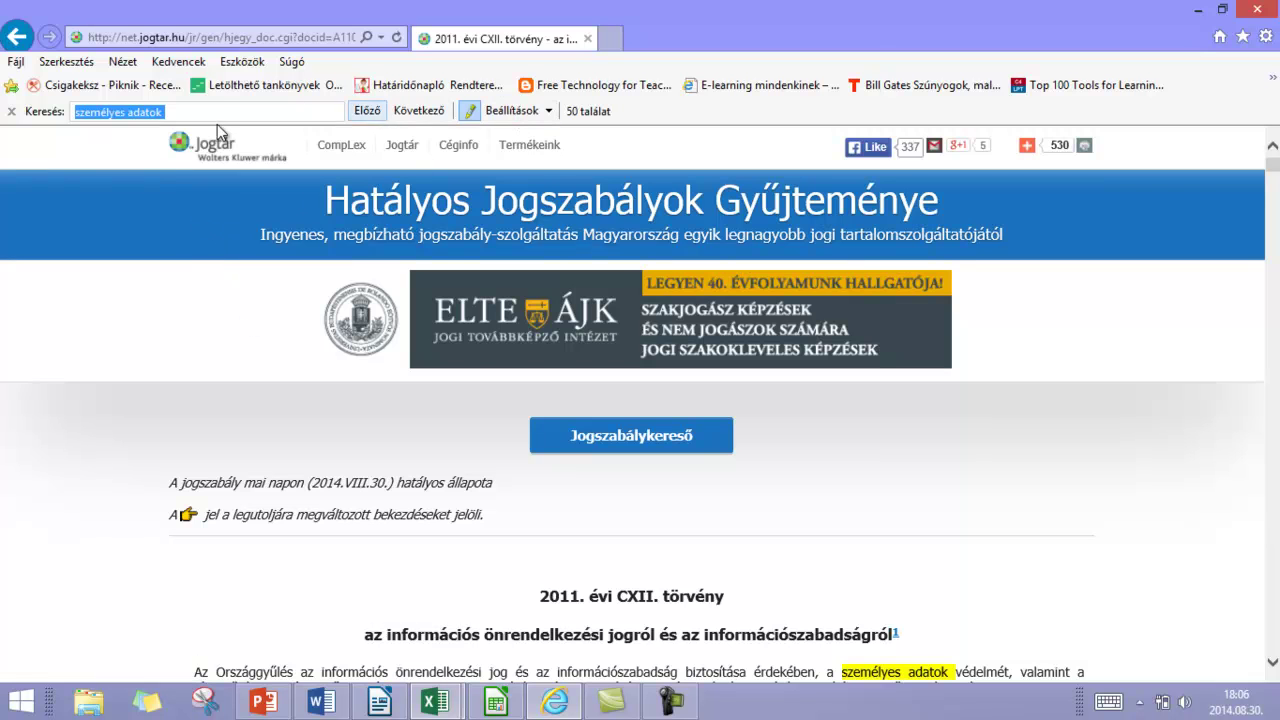
{"action": "left_click", "coordinate": [418, 111]}
{"action": "left_click", "coordinate": [418, 111]}
{"action": "left_click", "coordinate": [418, 111]}
{"action": "left_click", "coordinate": [418, 111]}
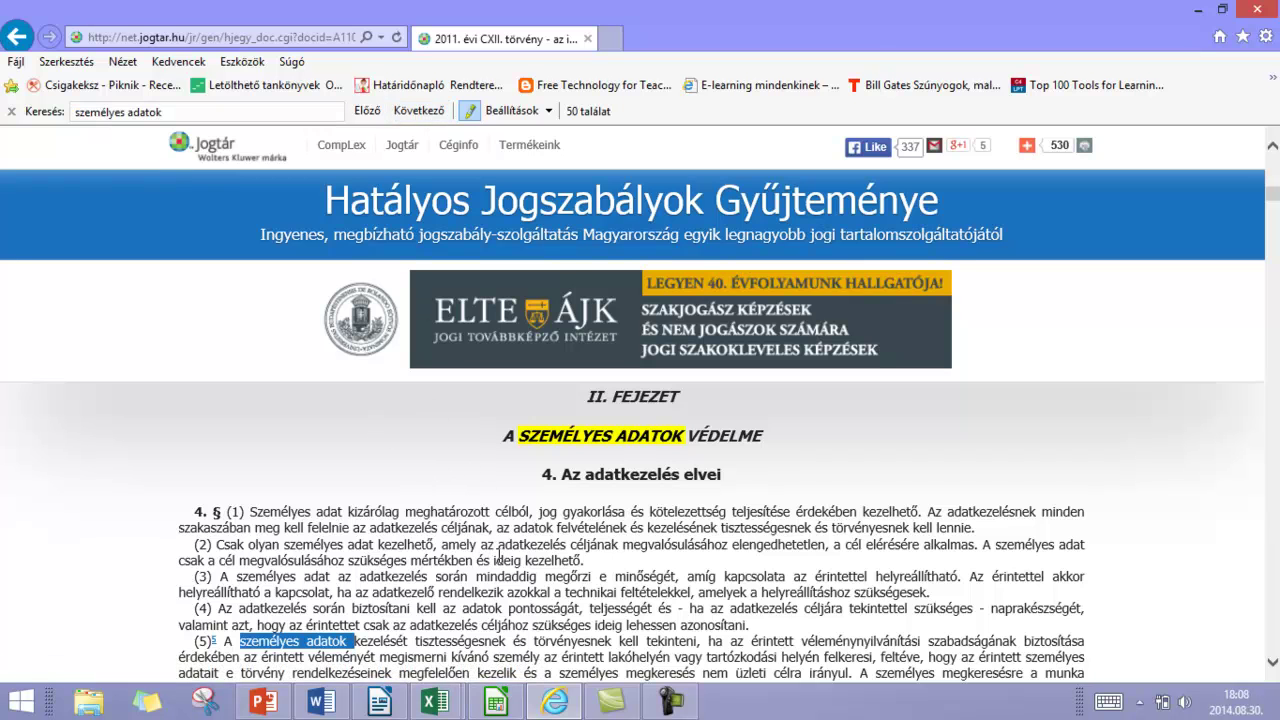
Switch to the statisztikai workbook in Excel and set up a county table sort by Megye neve, on Értékek, in A–Z order.
{"action": "mouse_move", "coordinate": [435, 703]}
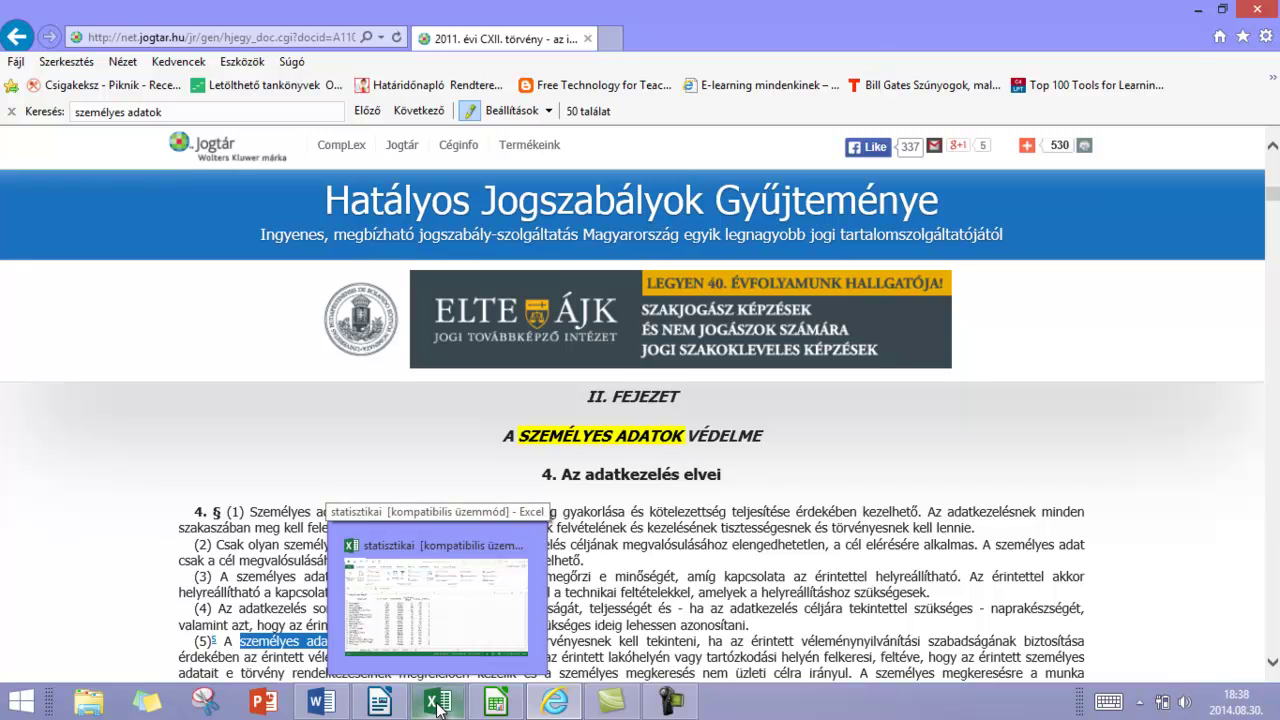
{"action": "left_click", "coordinate": [436, 703]}
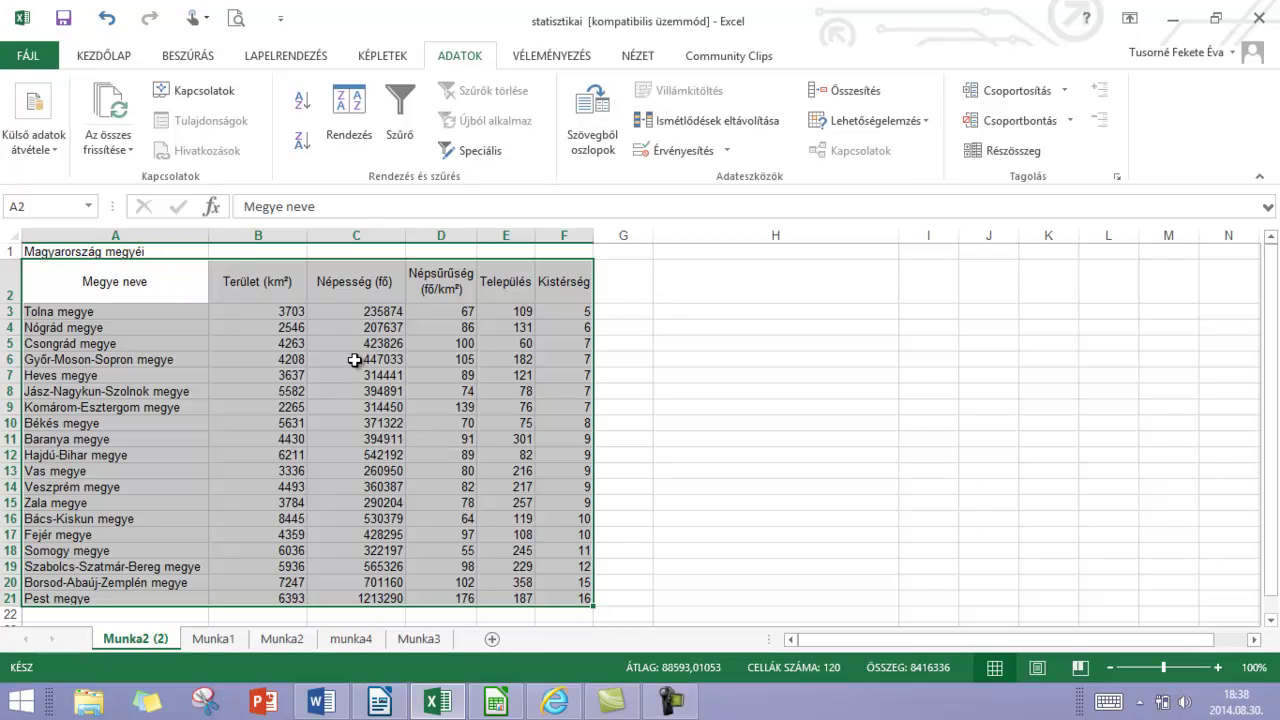
{"action": "left_click", "coordinate": [349, 115]}
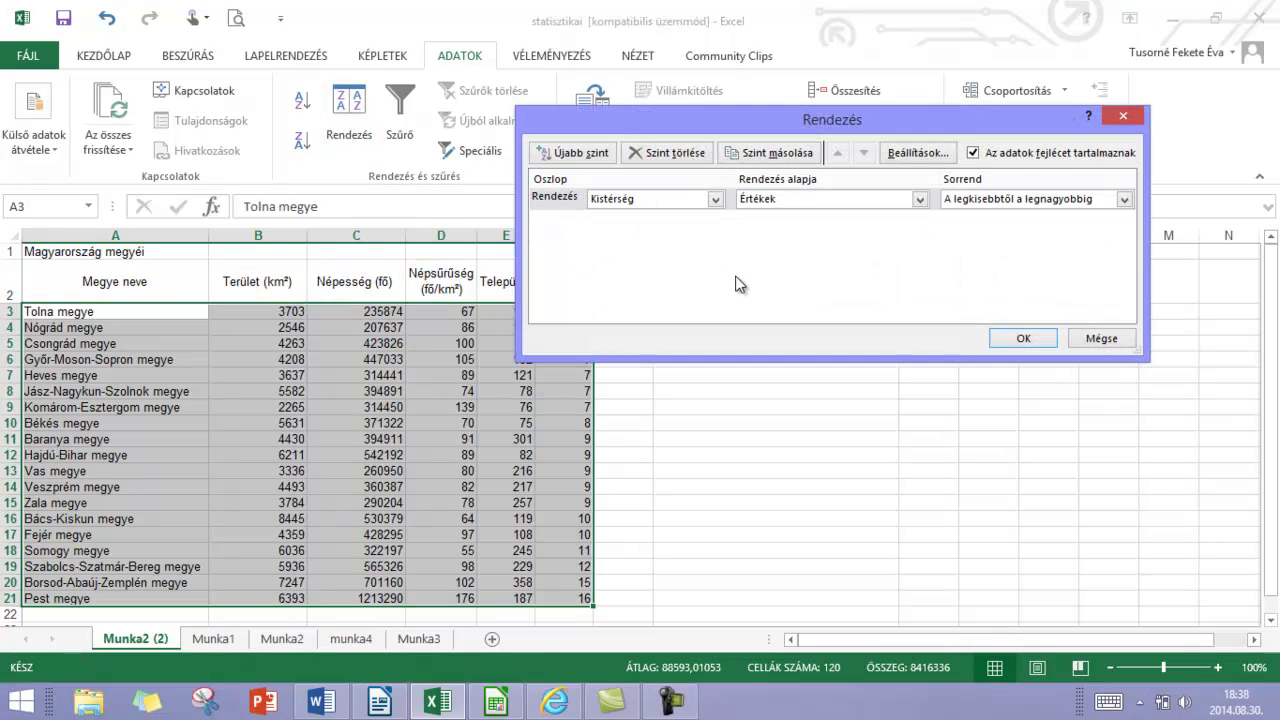
{"action": "left_click", "coordinate": [716, 201]}
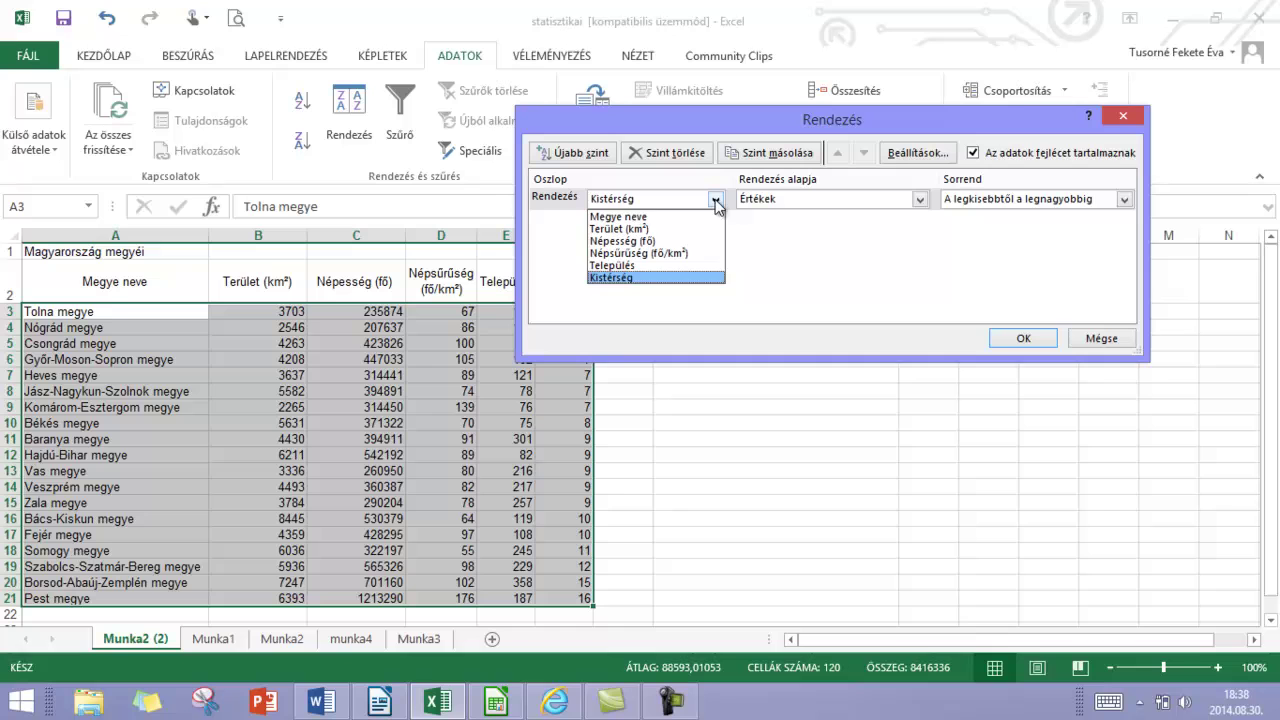
{"action": "left_click", "coordinate": [668, 218]}
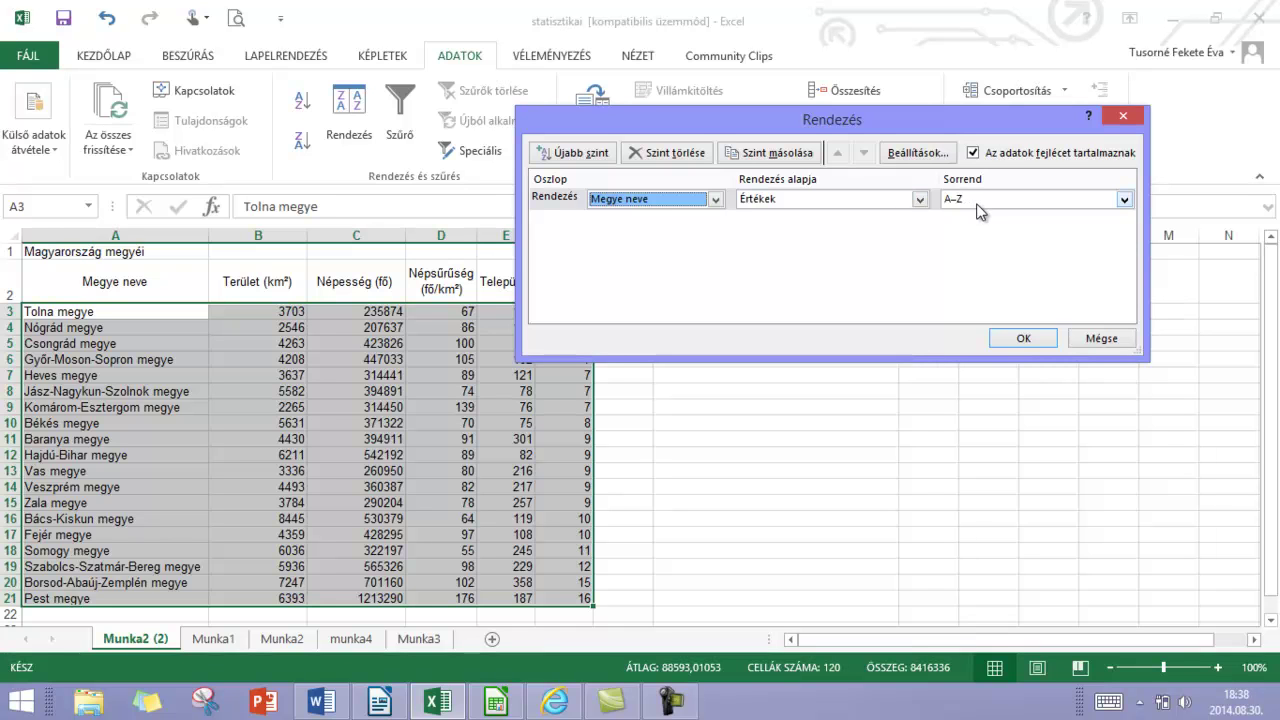
{"action": "left_click", "coordinate": [919, 199]}
{"action": "left_click", "coordinate": [919, 199]}
{"action": "left_click", "coordinate": [919, 199]}
{"action": "left_click", "coordinate": [919, 201]}
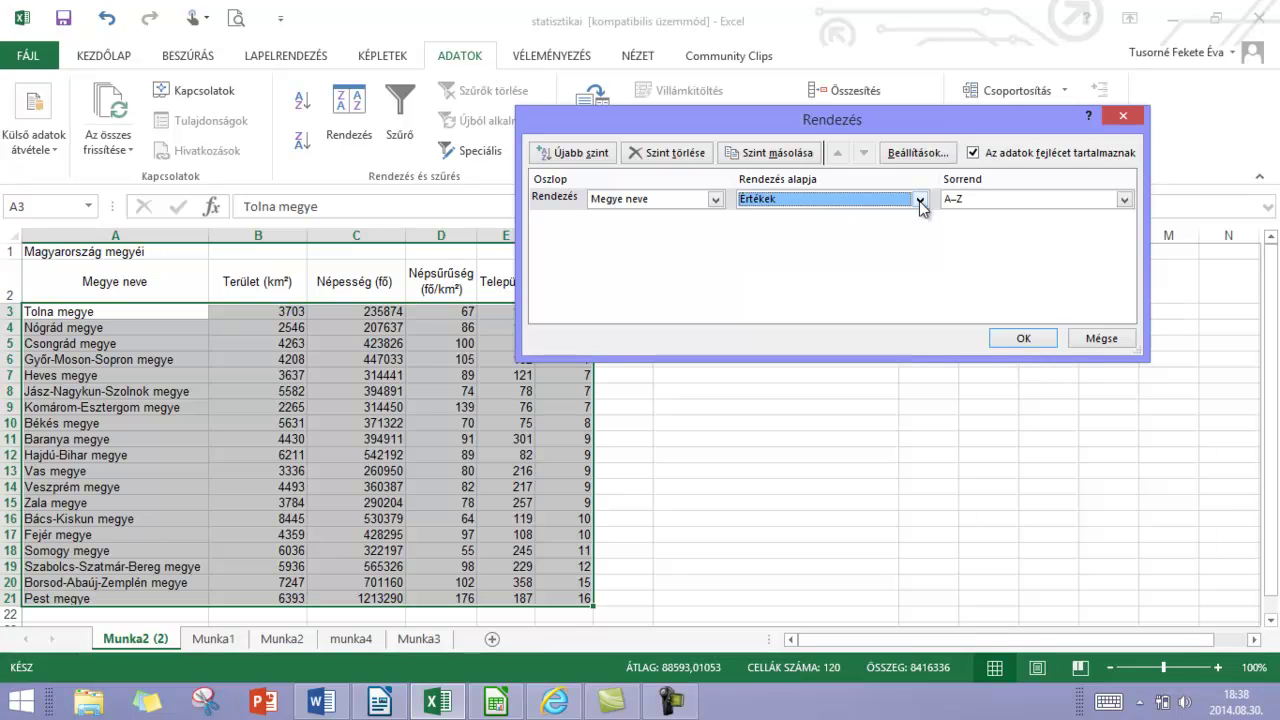
{"action": "left_click", "coordinate": [975, 199]}
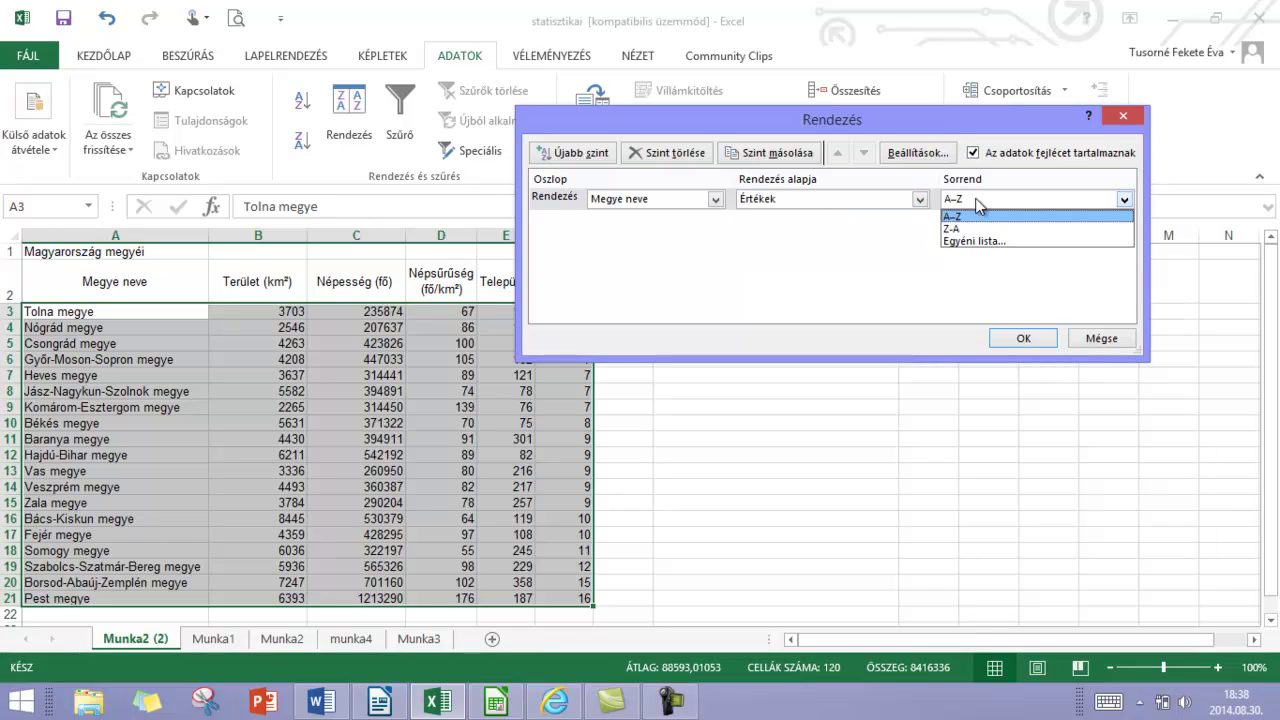
{"action": "left_click", "coordinate": [975, 199]}
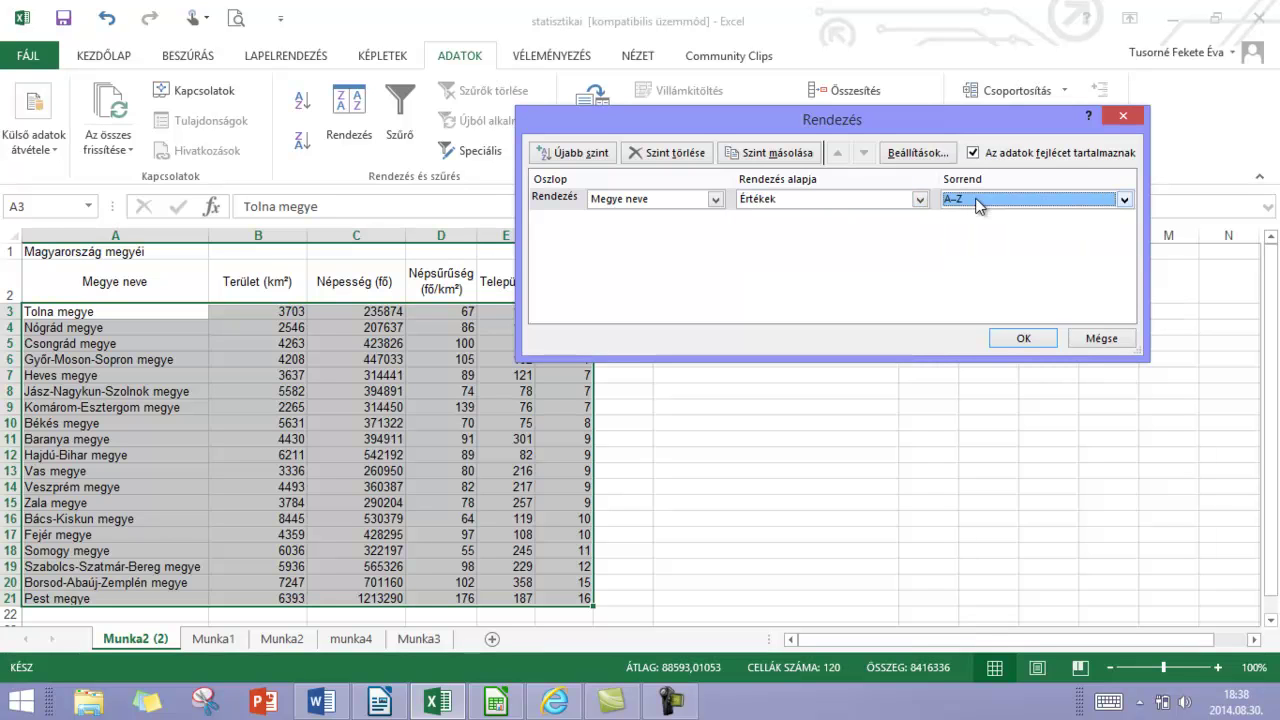
Add several empty sort levels below the Megye neve level and cancel the sort.
{"action": "left_click", "coordinate": [586, 156]}
{"action": "left_click", "coordinate": [586, 156]}
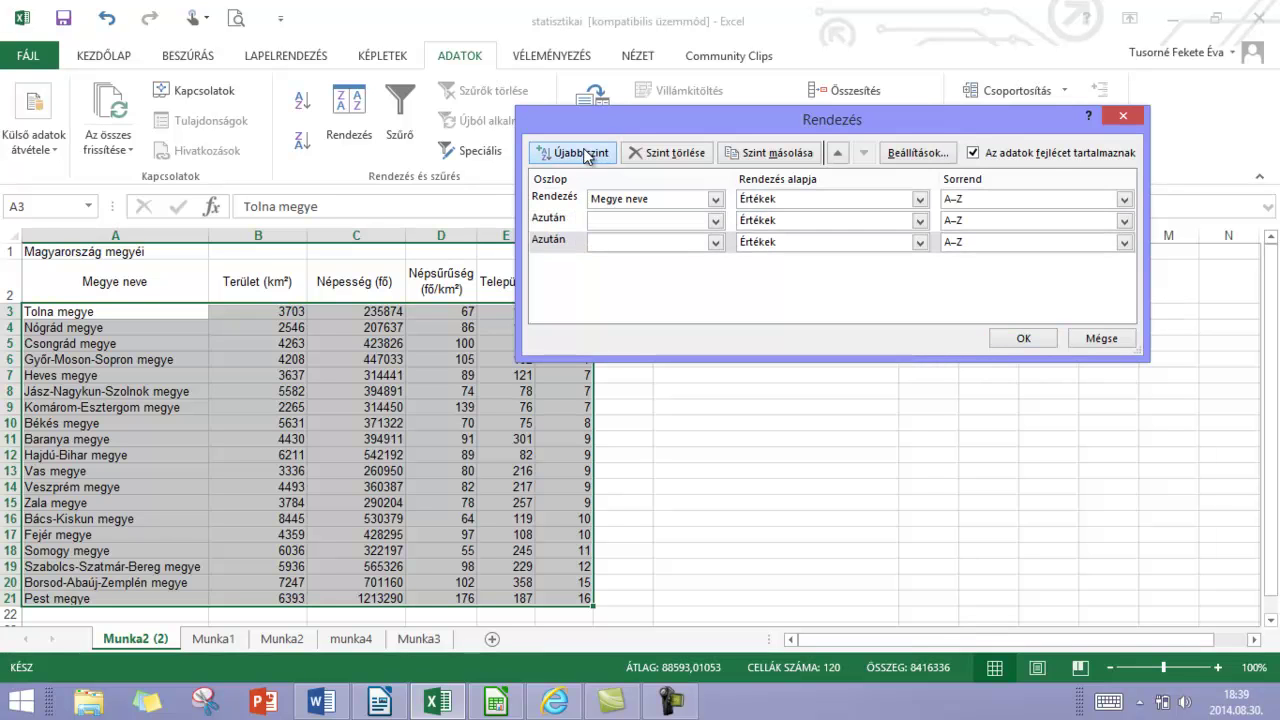
{"action": "left_click", "coordinate": [586, 156]}
{"action": "left_click", "coordinate": [586, 156]}
{"action": "left_click", "coordinate": [586, 156]}
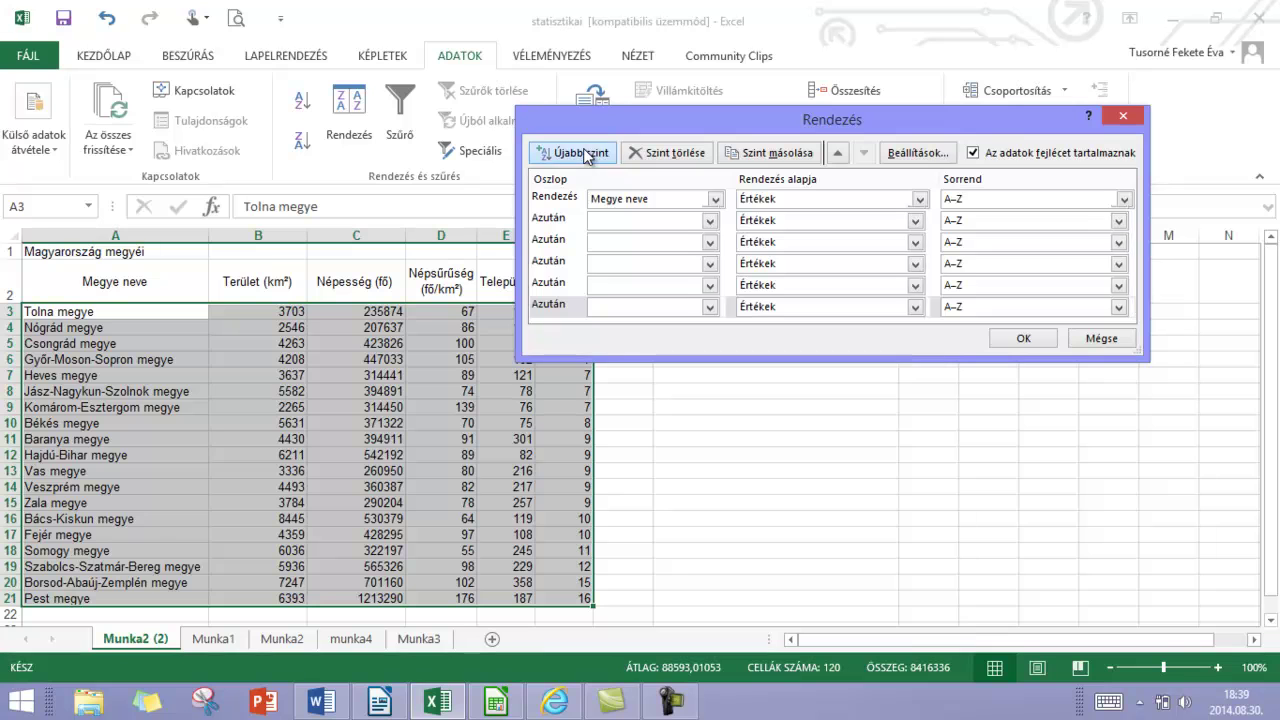
{"action": "left_click", "coordinate": [586, 156]}
{"action": "left_click", "coordinate": [586, 156]}
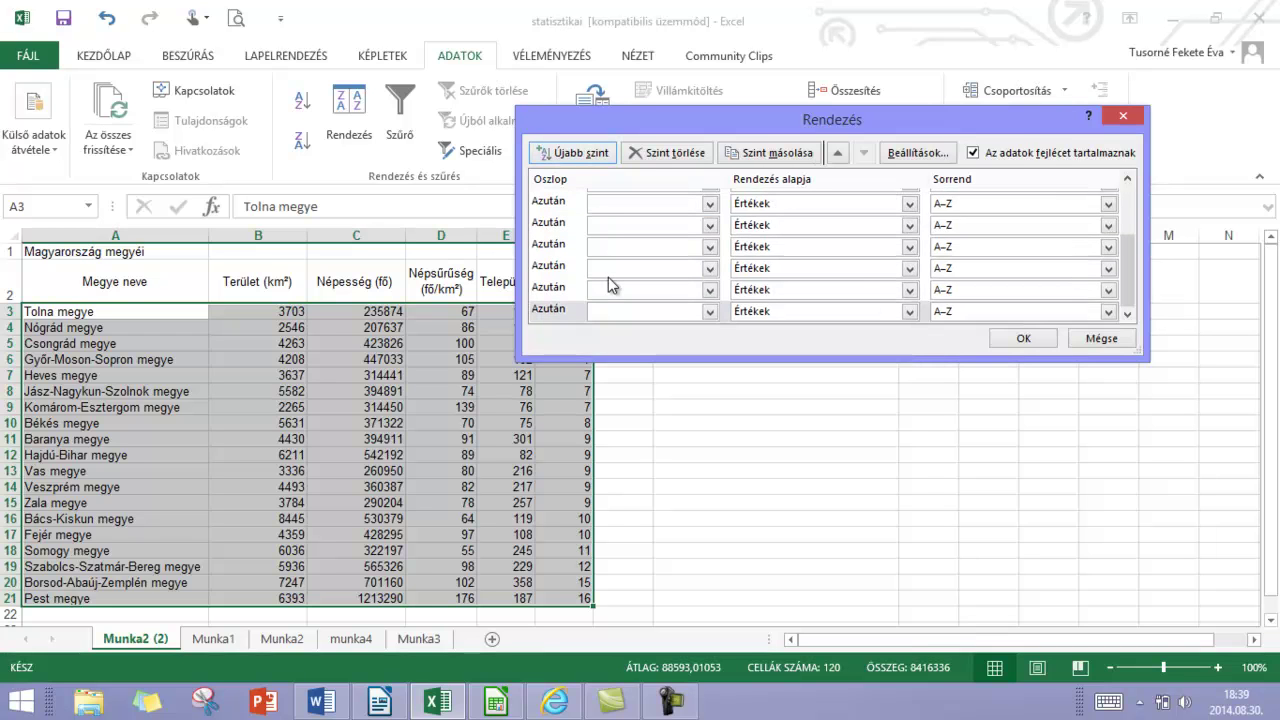
{"action": "left_click", "coordinate": [1099, 338]}
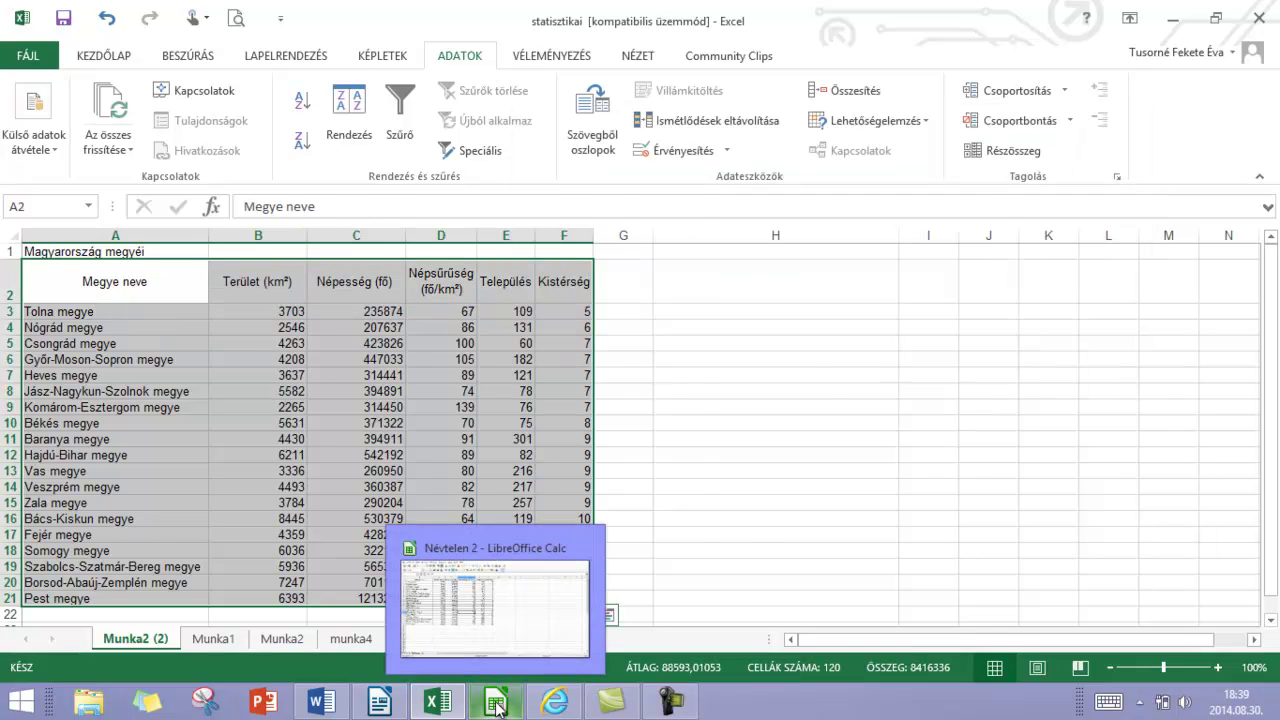
Switch to the county table in LibreOffice Calc, view its sort key settings, and cancel the sort.
{"action": "left_click", "coordinate": [492, 705]}
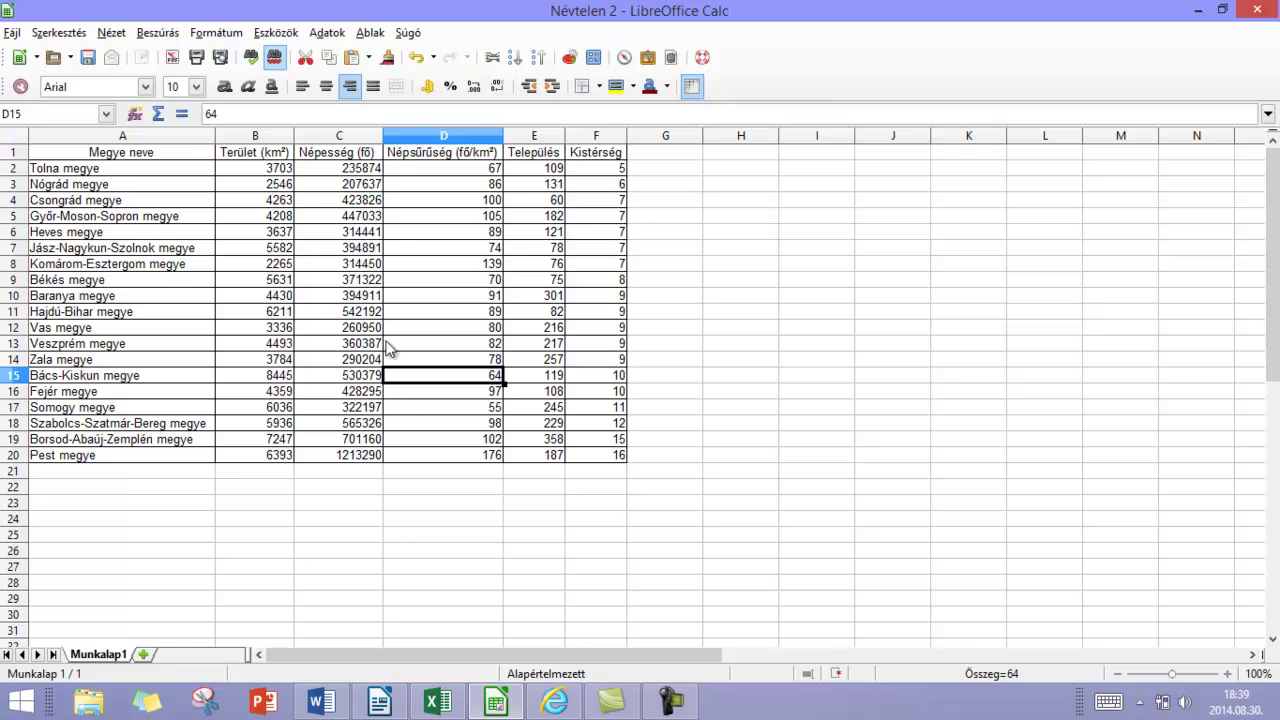
{"action": "left_click", "coordinate": [327, 32]}
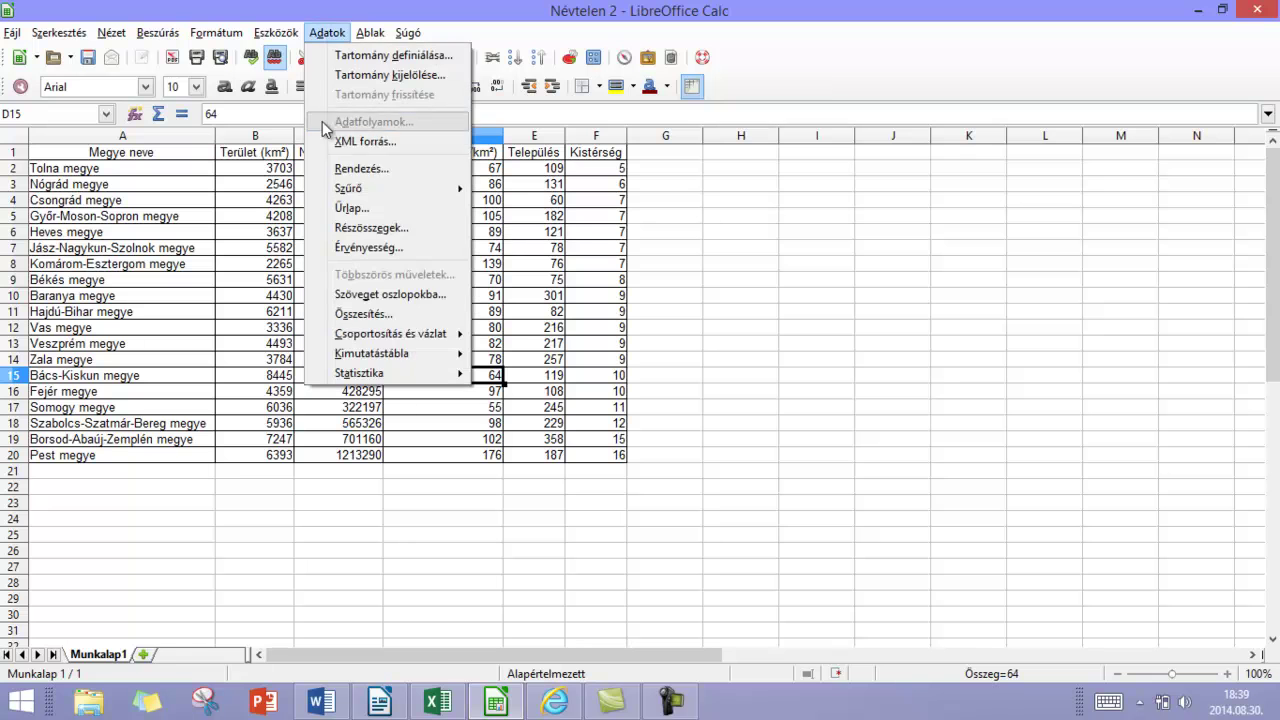
{"action": "left_click", "coordinate": [360, 170]}
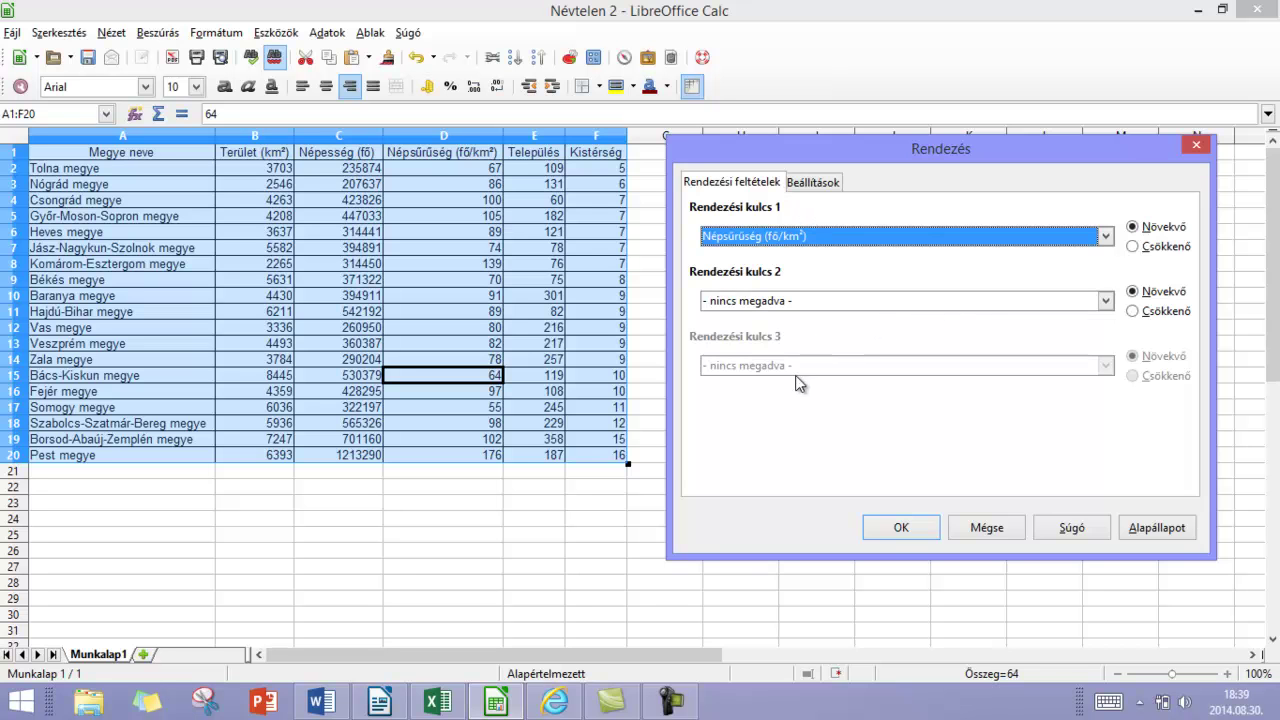
{"action": "left_click", "coordinate": [988, 528]}
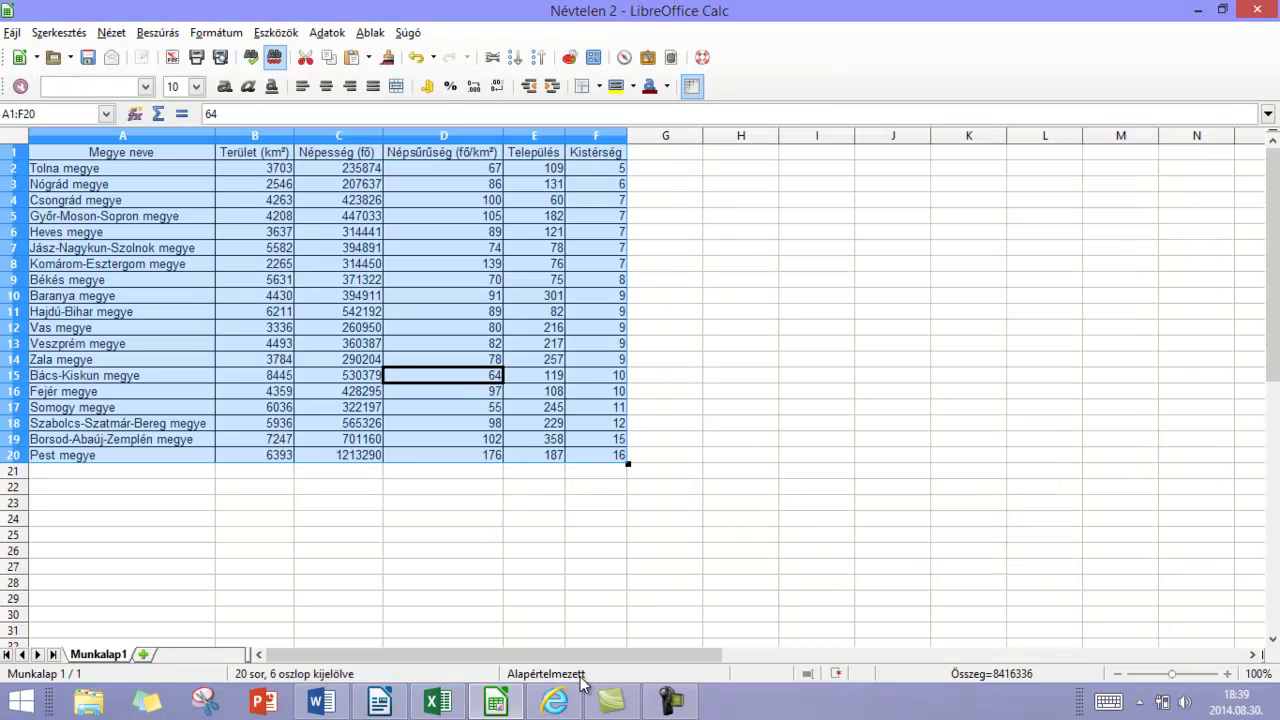
Switch back to the statisztikai workbook in Excel and turn on filtering for the county table's header row.
{"action": "left_click", "coordinate": [437, 702]}
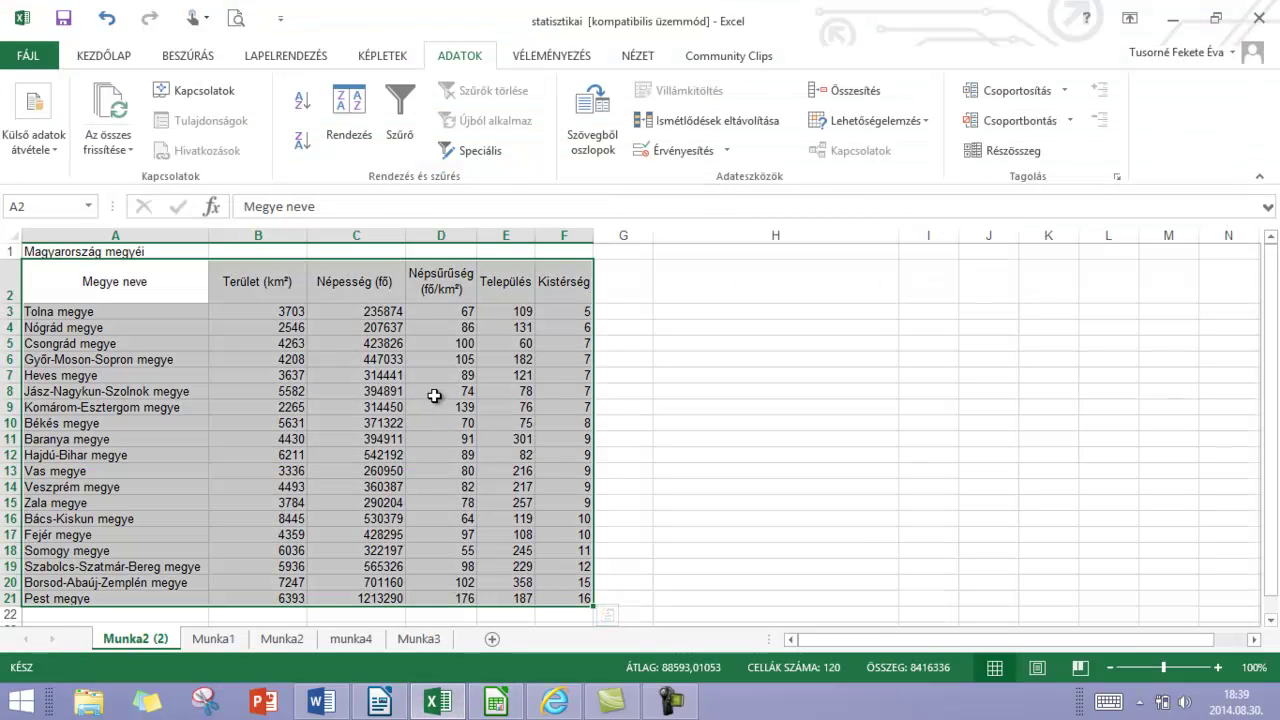
{"action": "left_click", "coordinate": [356, 284]}
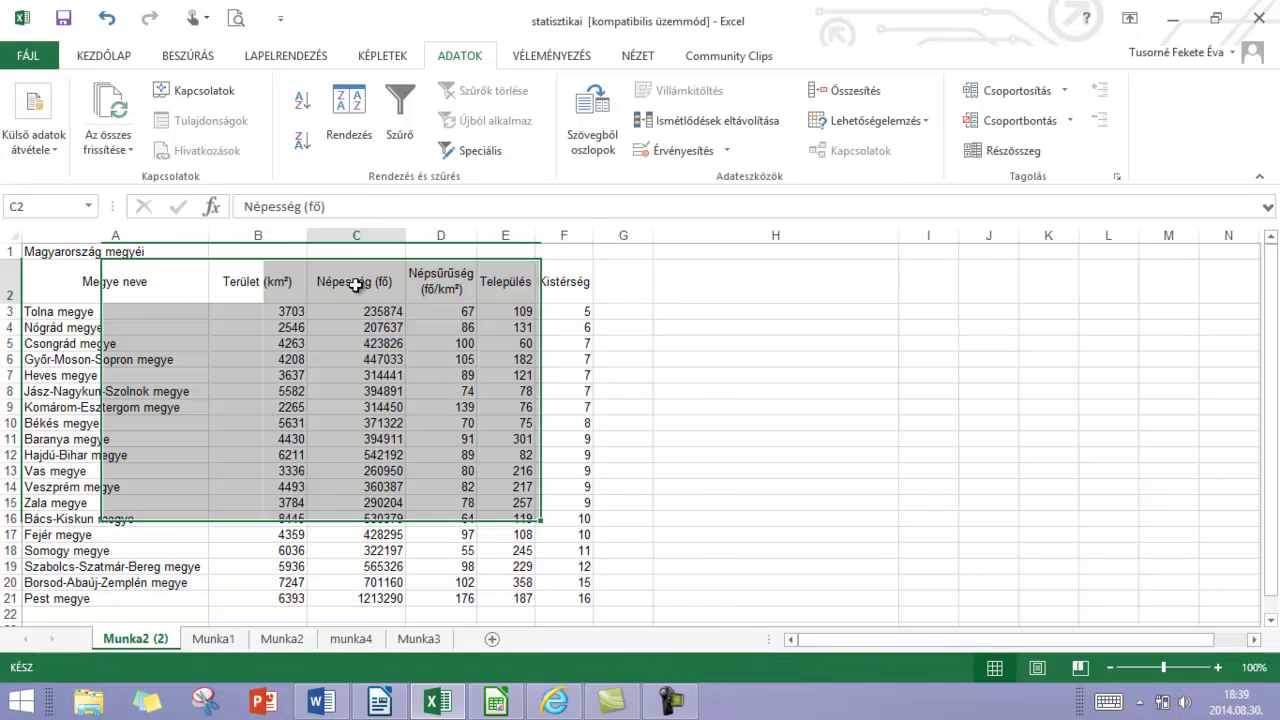
{"action": "left_click", "coordinate": [404, 140]}
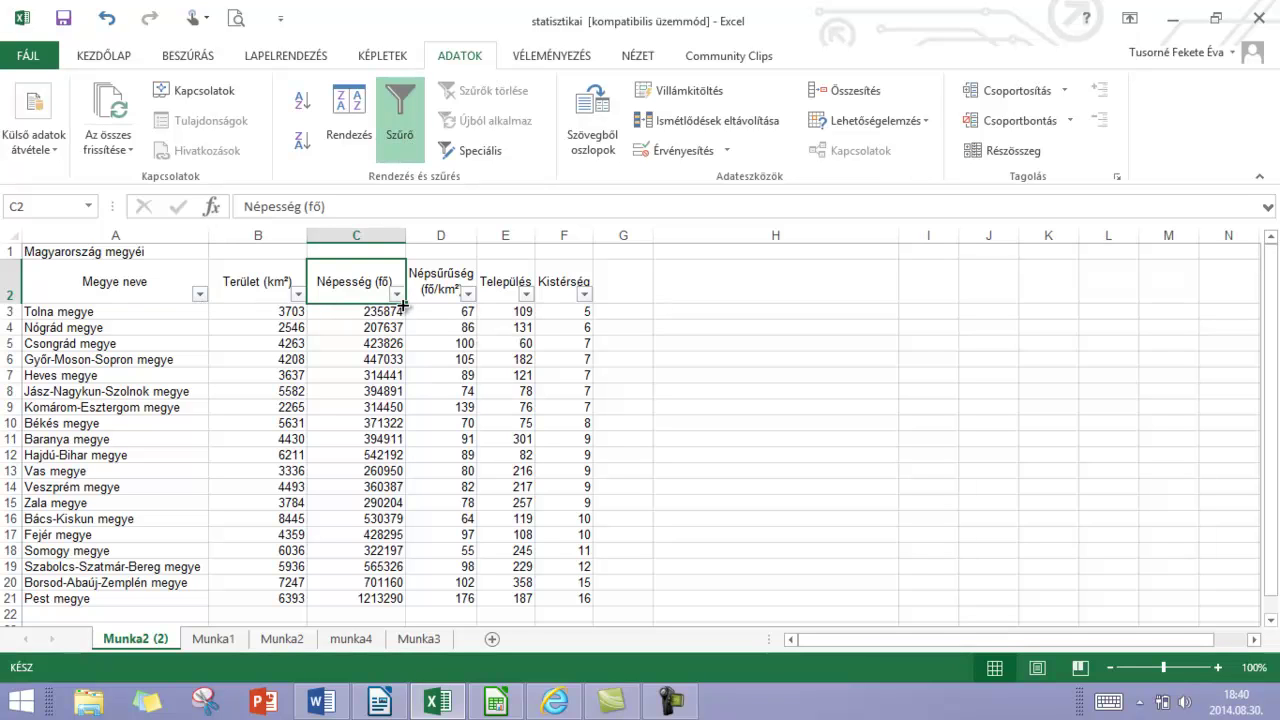
Filter the Megye neve column to names beginning with "b" (Kezdete), and restore all the counties.
{"action": "left_click", "coordinate": [201, 294]}
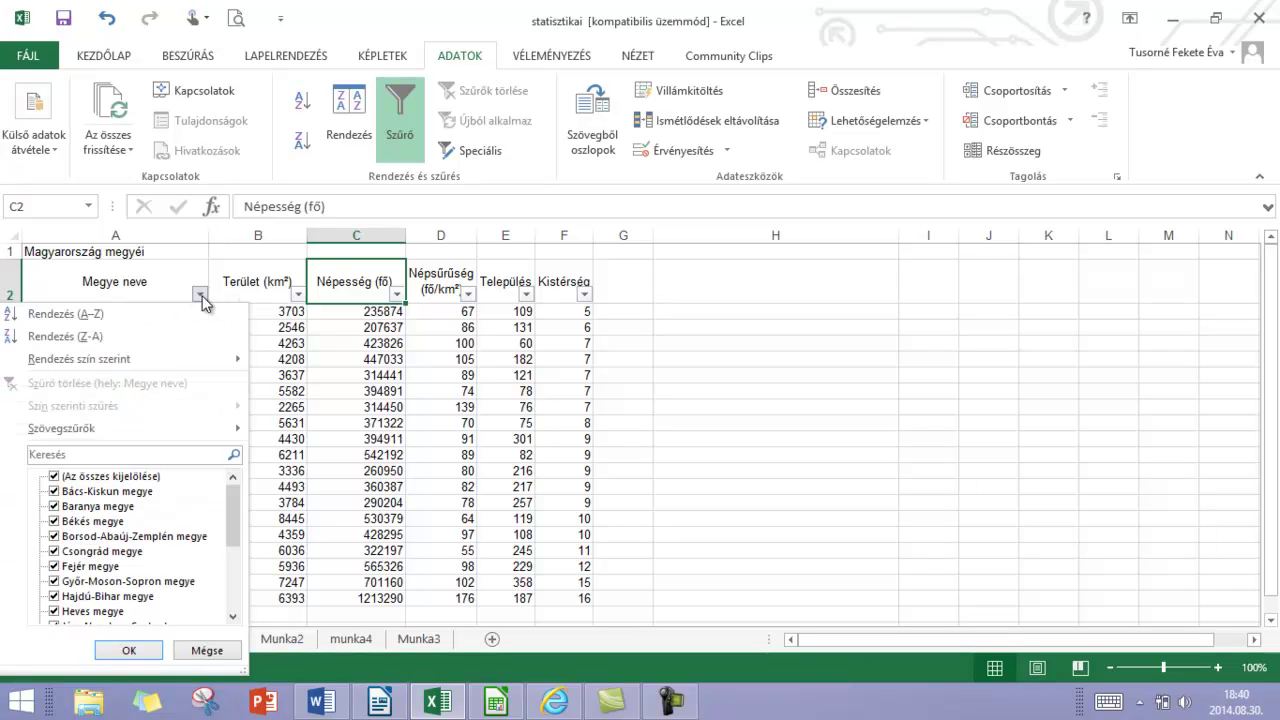
{"action": "mouse_move", "coordinate": [162, 435]}
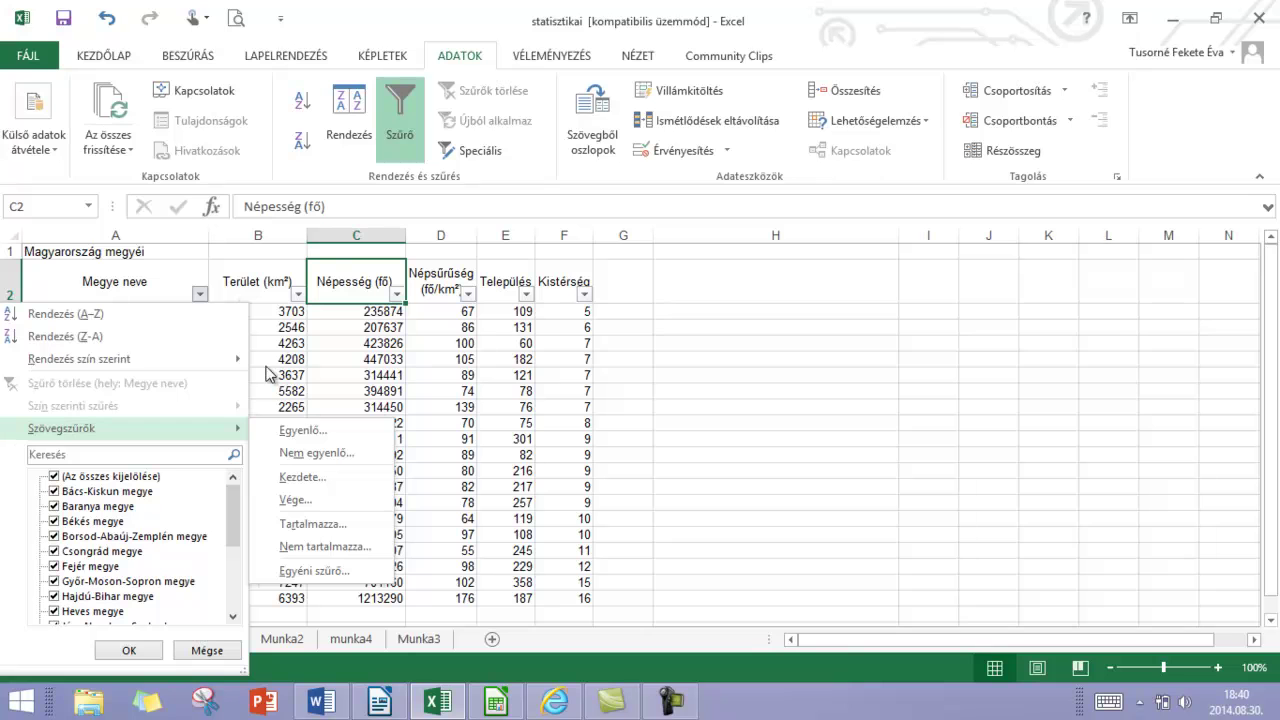
{"action": "left_click", "coordinate": [290, 484]}
{"action": "type", "text": "b"}
{"action": "left_click", "coordinate": [892, 310]}
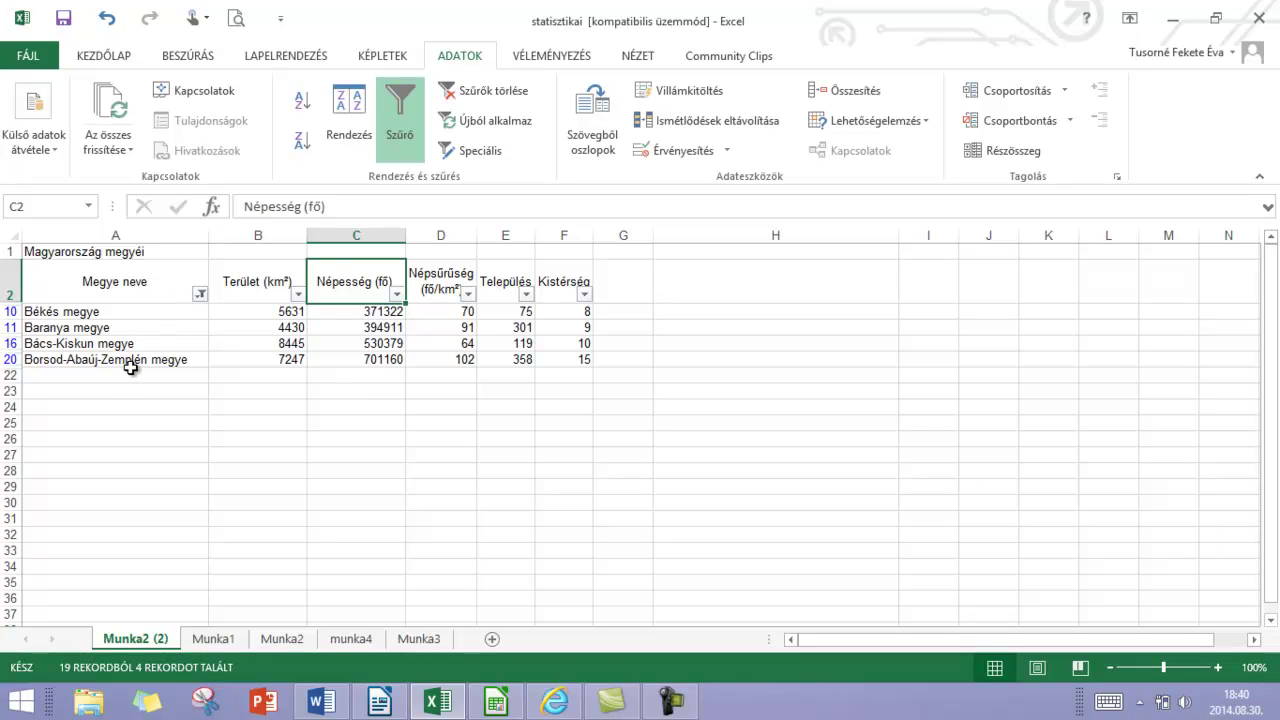
{"action": "left_click", "coordinate": [200, 294]}
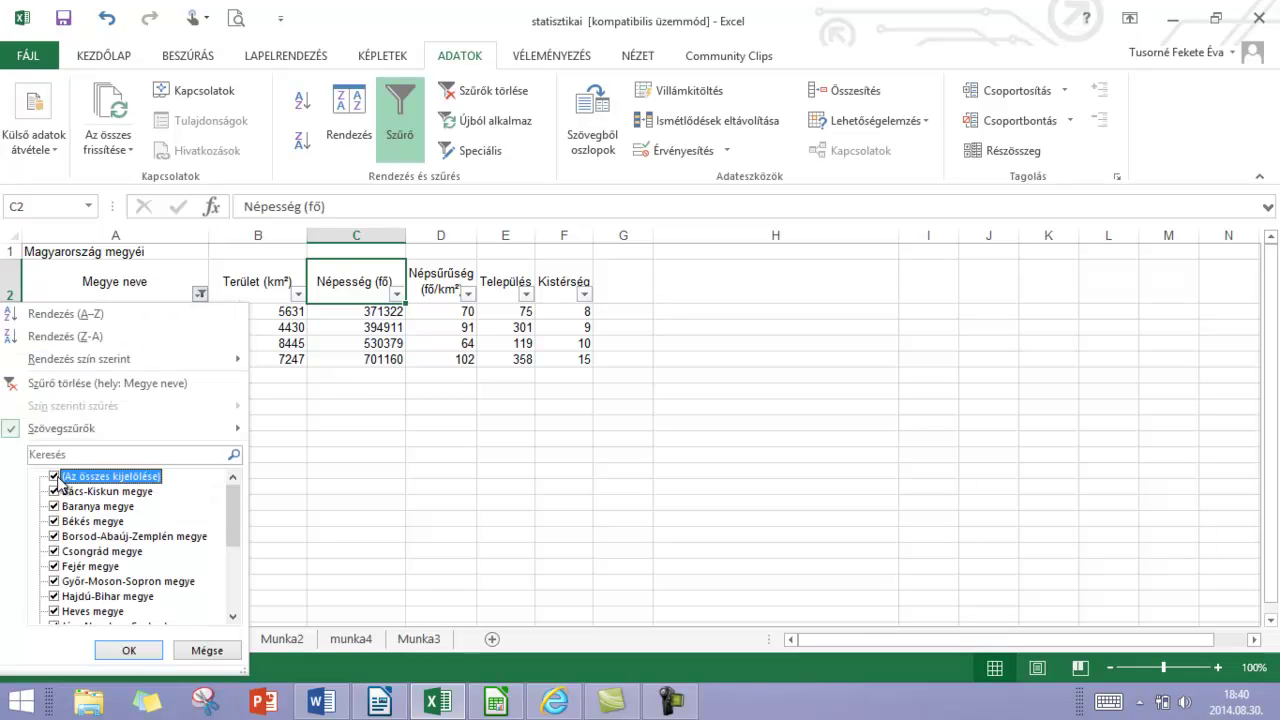
{"action": "left_click", "coordinate": [134, 649]}
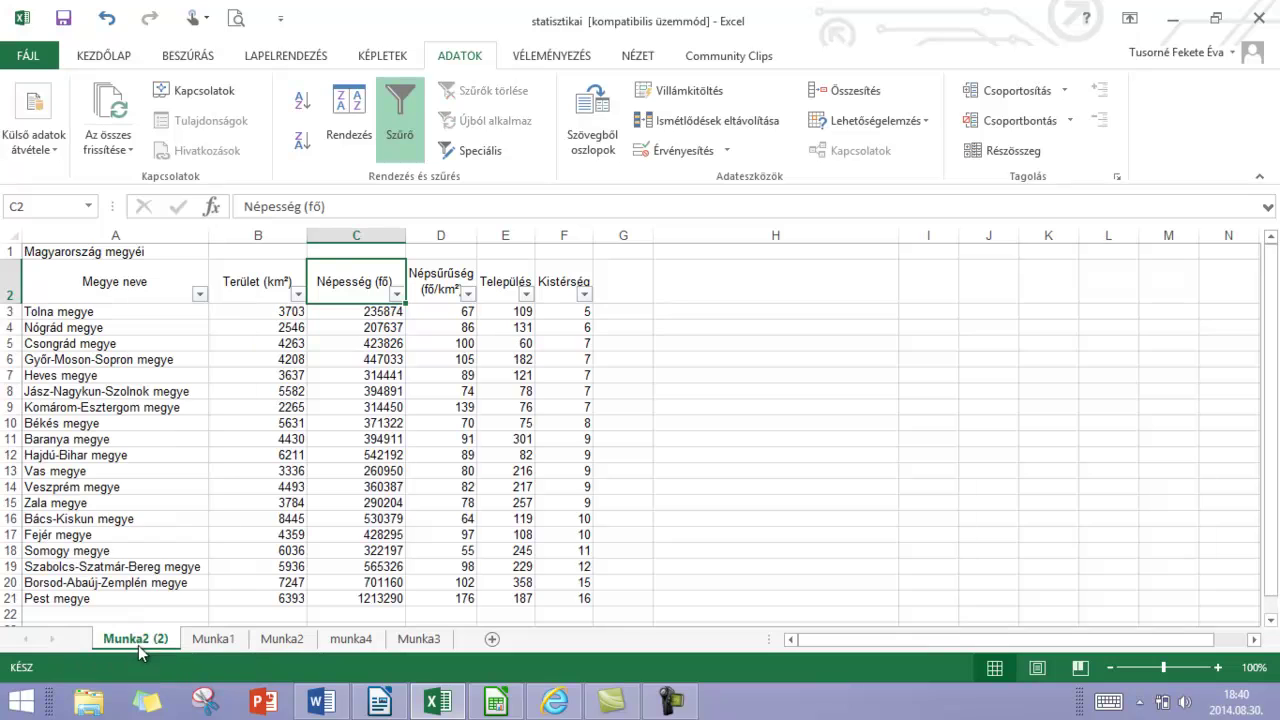
Filter the Terület (km²) column to values between 1000 and 3000 with the Két érték között number filter.
{"action": "left_click", "coordinate": [298, 294]}
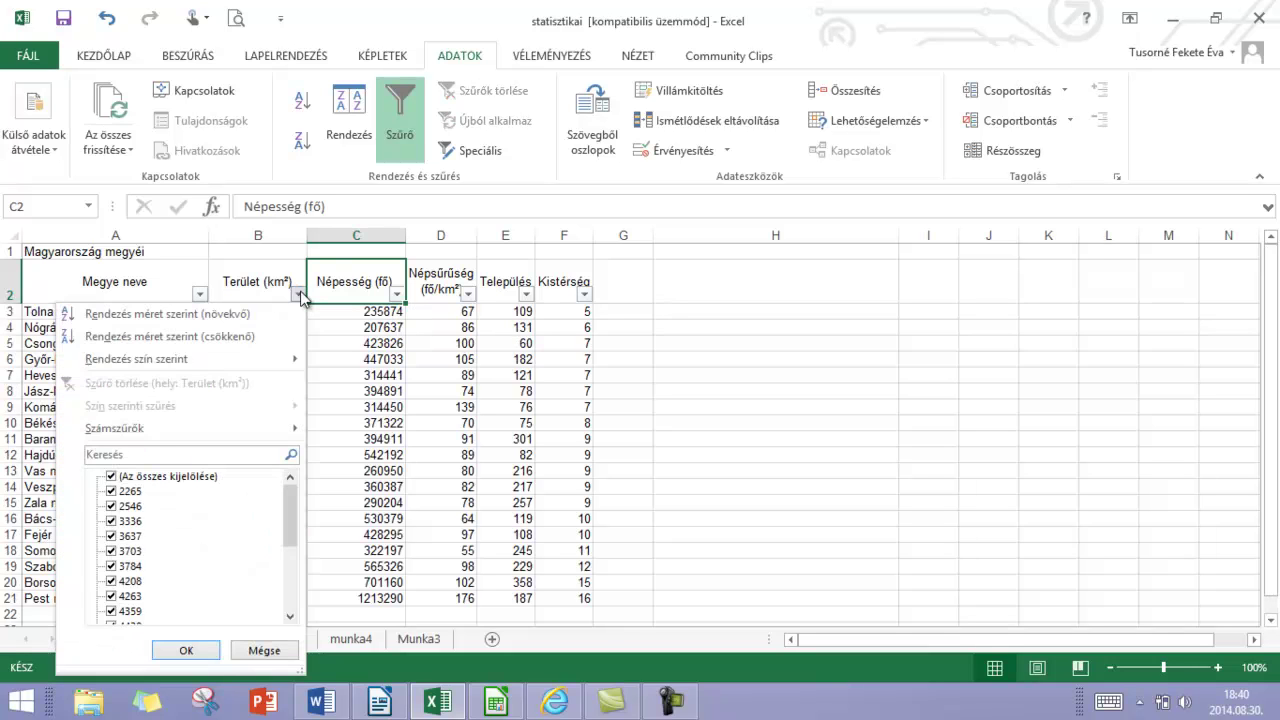
{"action": "mouse_move", "coordinate": [223, 439]}
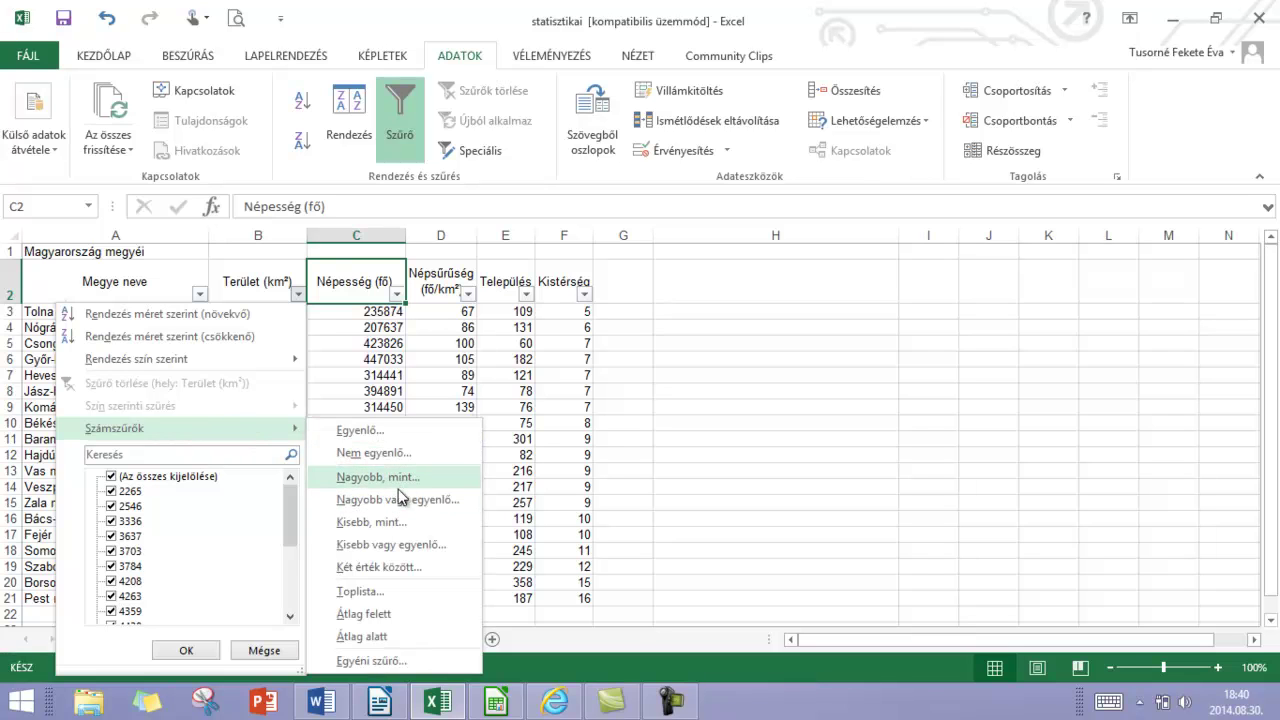
{"action": "left_click", "coordinate": [386, 567]}
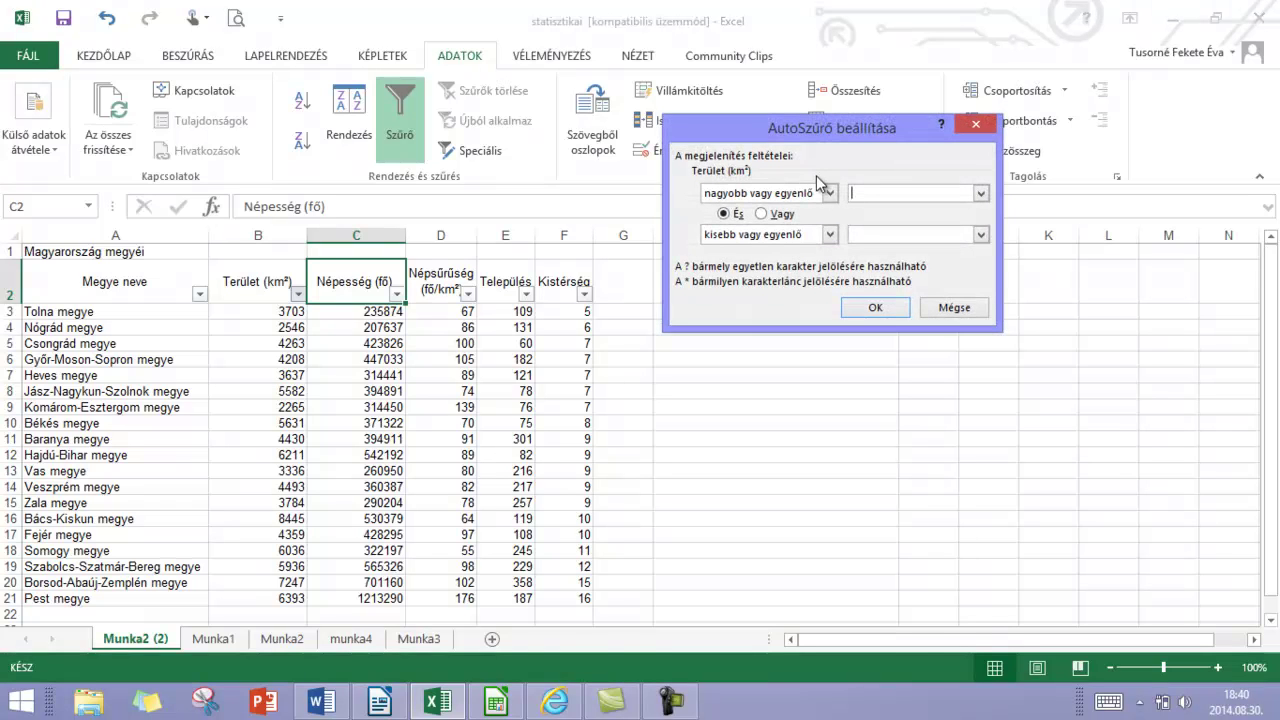
{"action": "left_click", "coordinate": [878, 234]}
{"action": "type", "text": "3000"}
{"action": "left_click", "coordinate": [874, 307]}
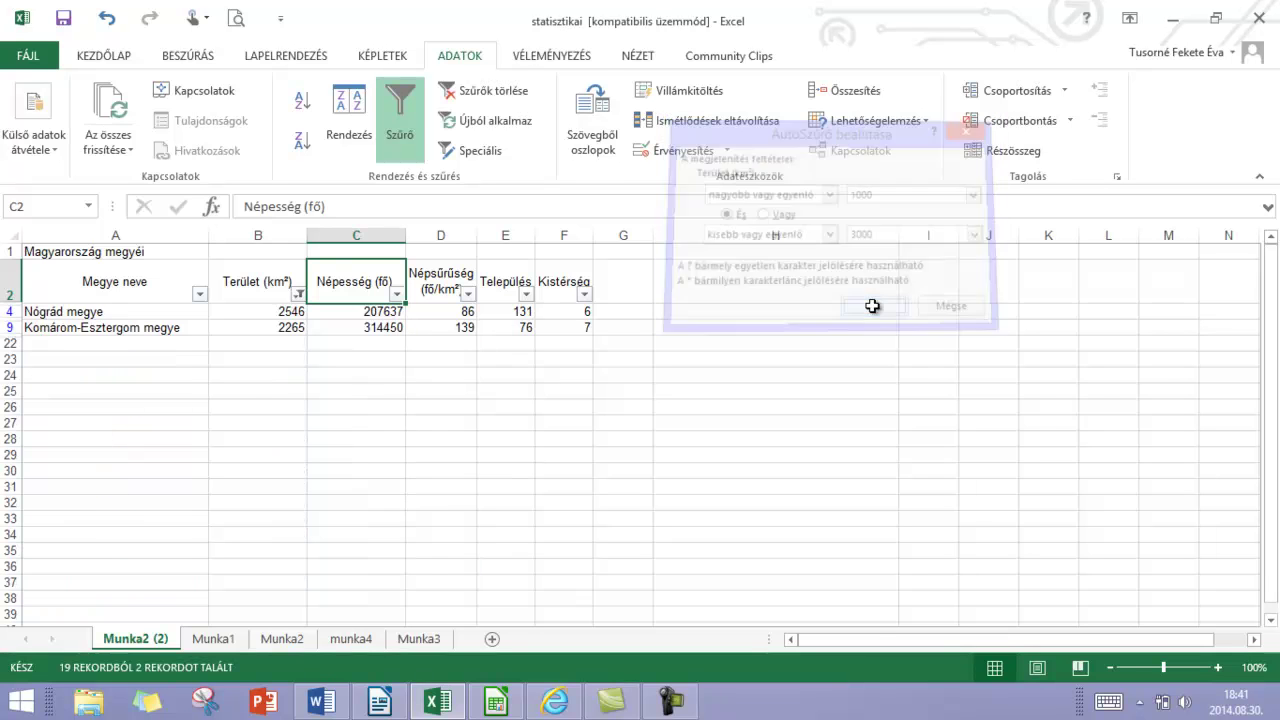
Reselect all values in the Terület (km²) filter to show every county again.
{"action": "left_click", "coordinate": [299, 294]}
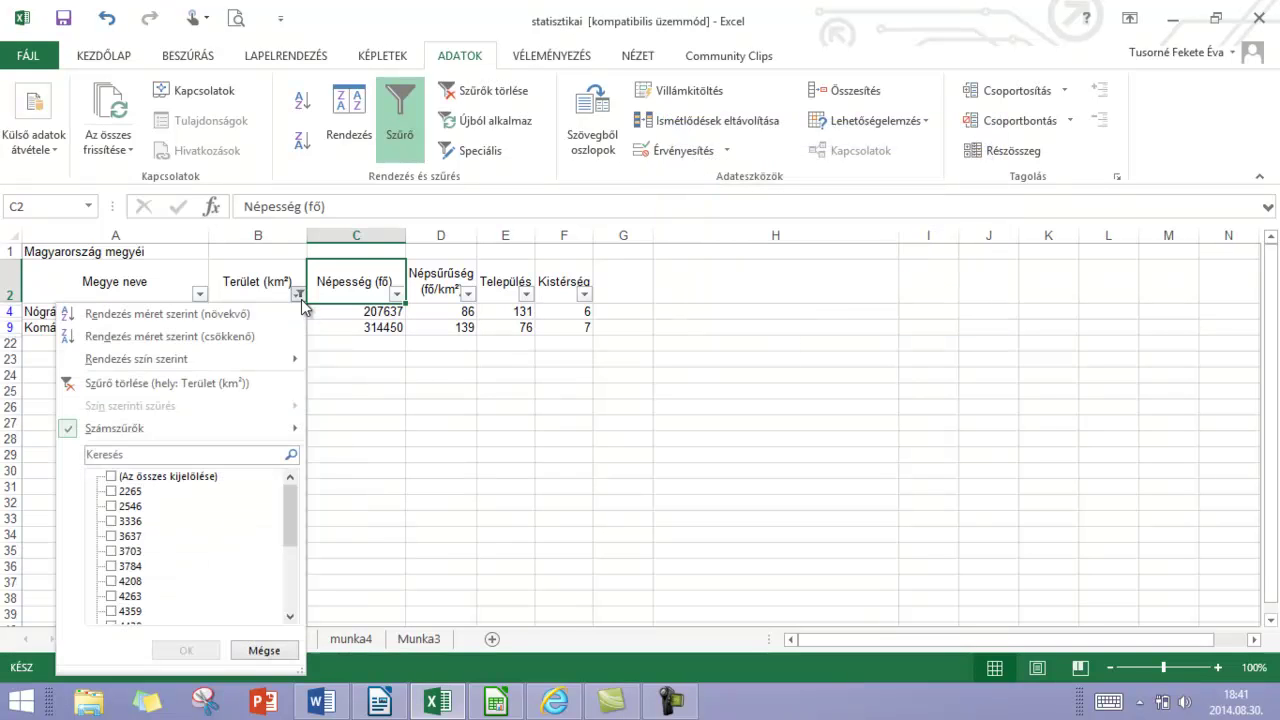
{"action": "left_click", "coordinate": [76, 432]}
{"action": "left_click", "coordinate": [108, 477]}
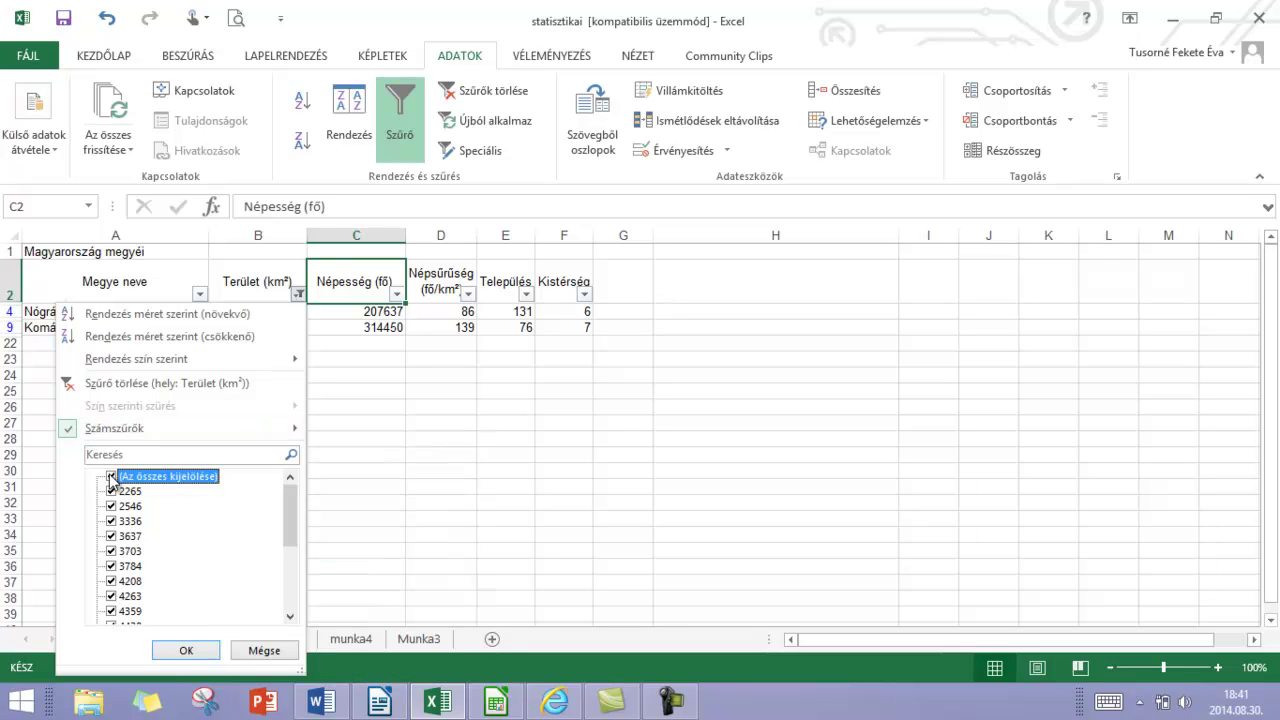
{"action": "left_click", "coordinate": [199, 652]}
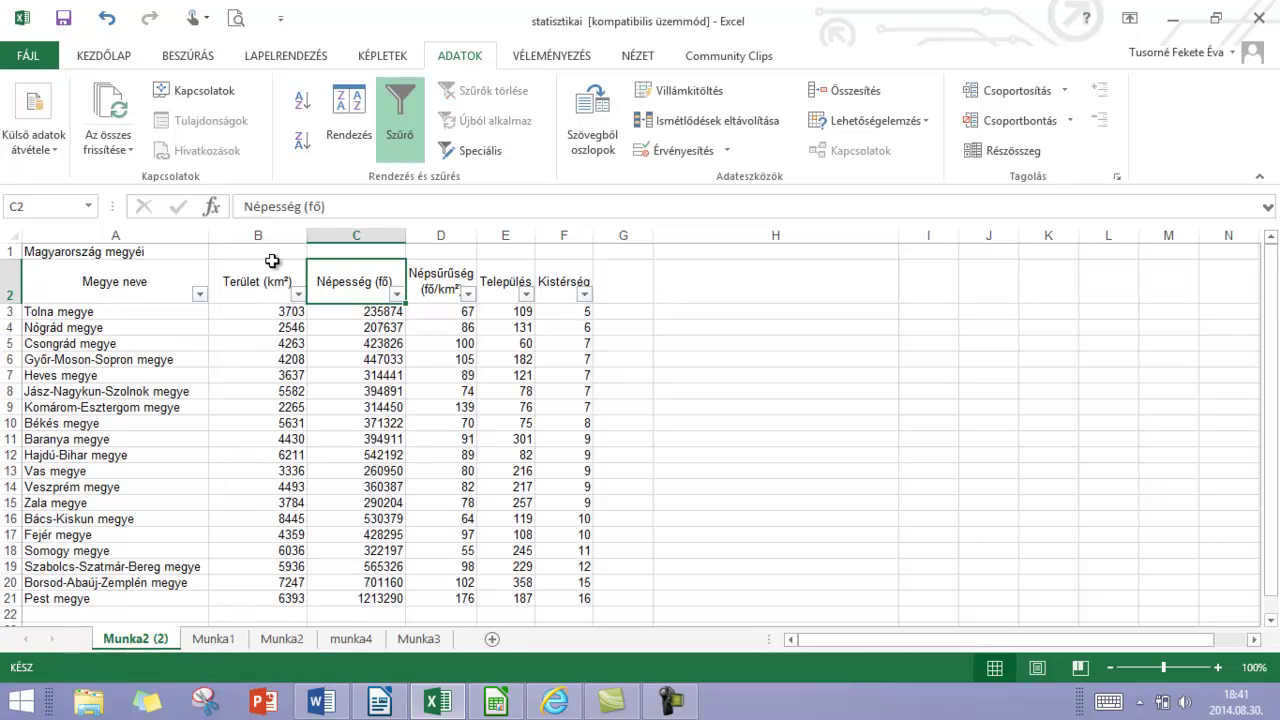
Apply a Toplista filter to the Terület (km²) column for the first 2 items (Első, 2, Tétel).
{"action": "left_click", "coordinate": [298, 294]}
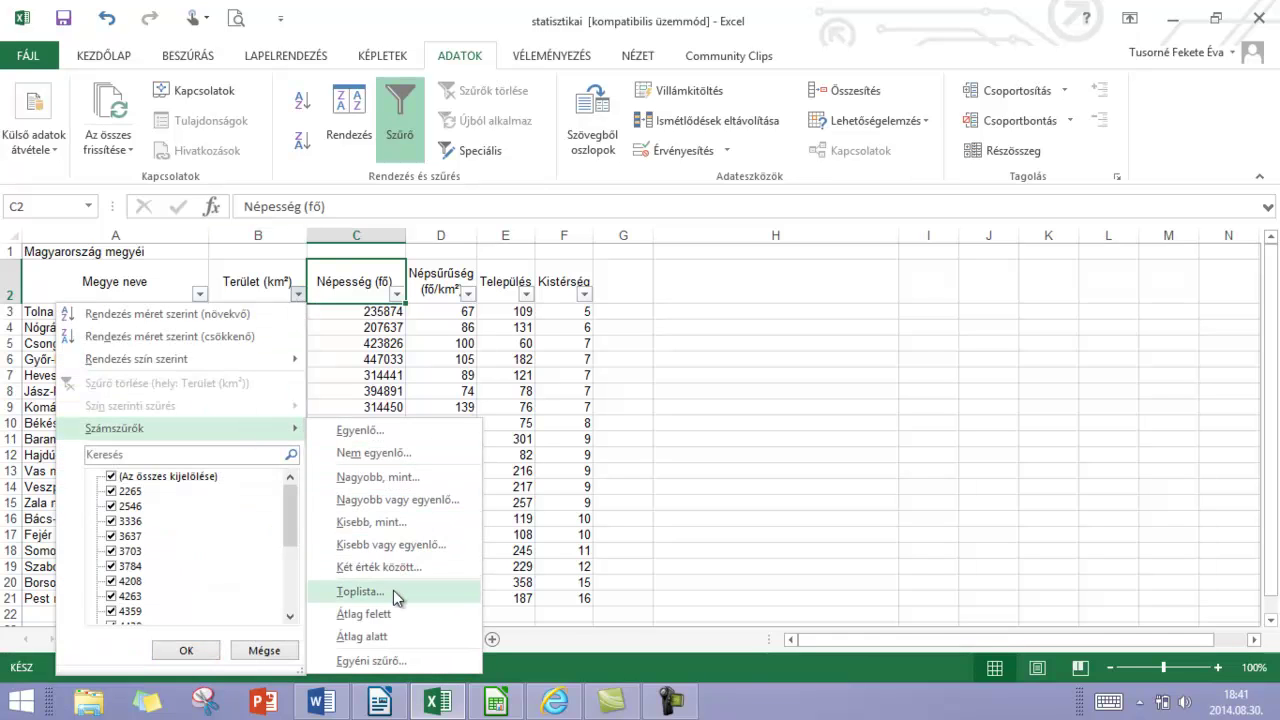
{"action": "left_click", "coordinate": [393, 590]}
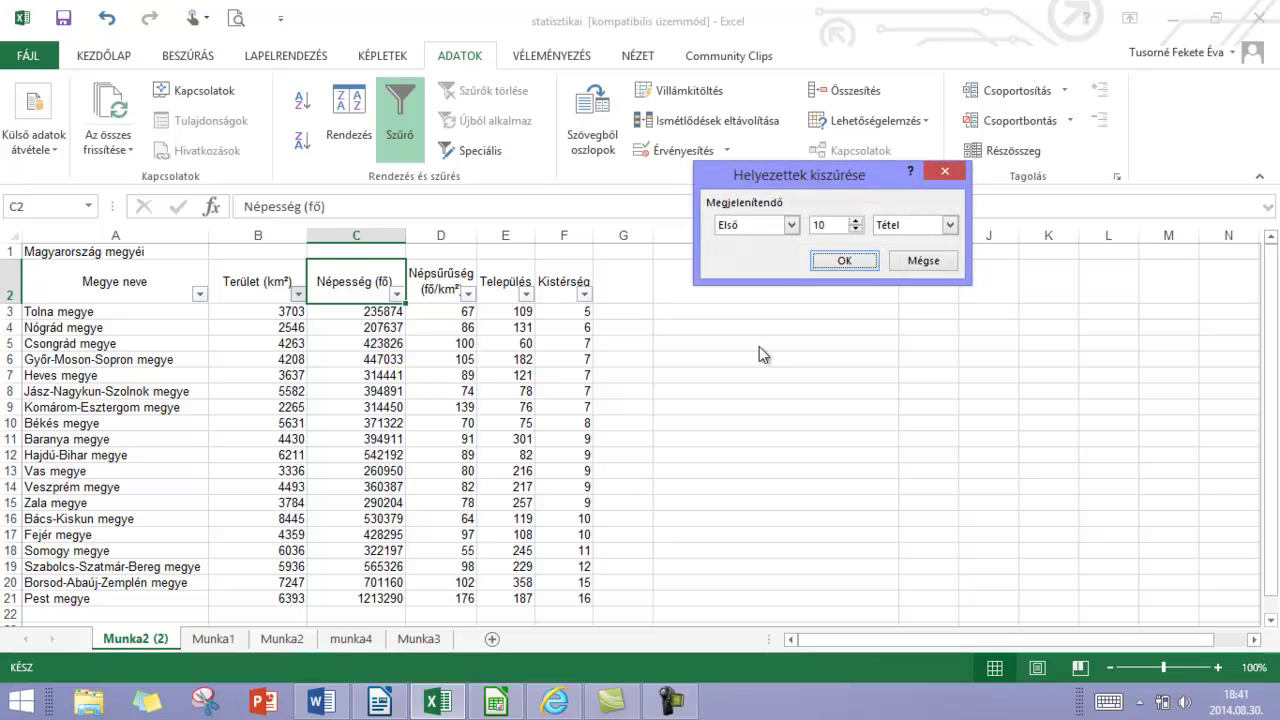
{"action": "left_click", "coordinate": [856, 222]}
{"action": "type", "text": "2"}
{"action": "left_click", "coordinate": [848, 261]}
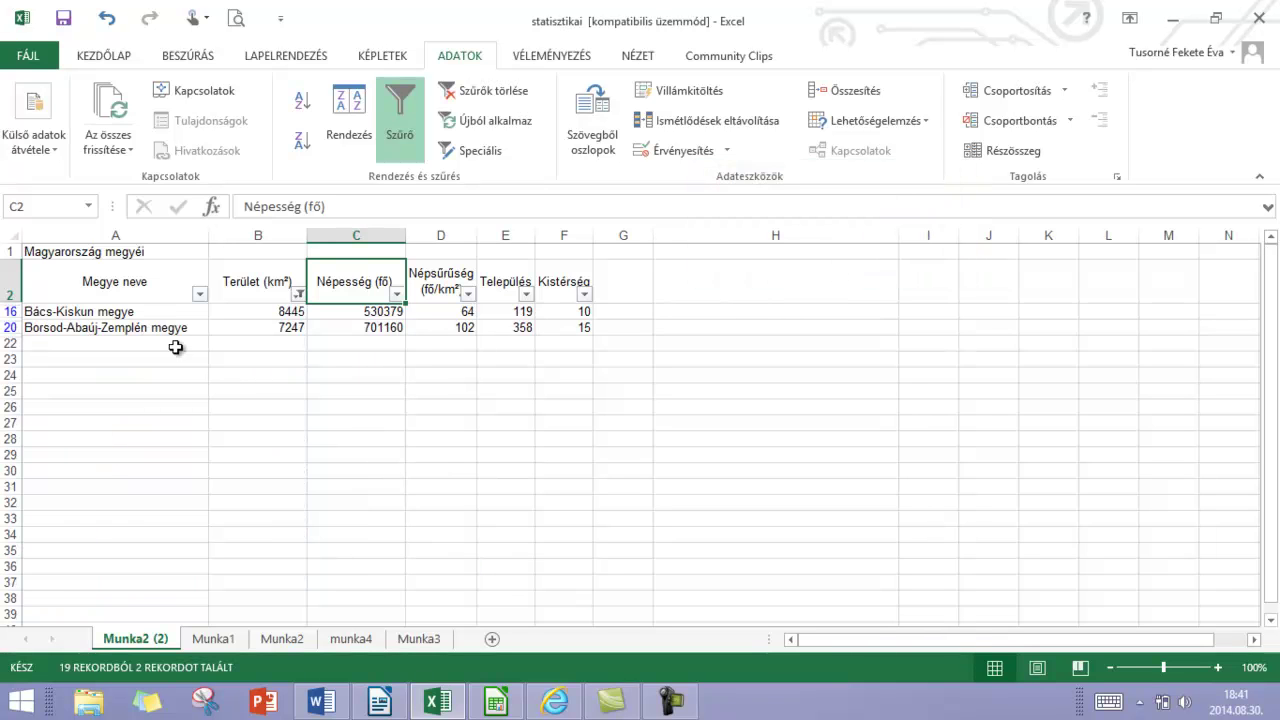
Replace the top-list filter on Terület (km²) with the Átlag felett number filter.
{"action": "left_click", "coordinate": [298, 293]}
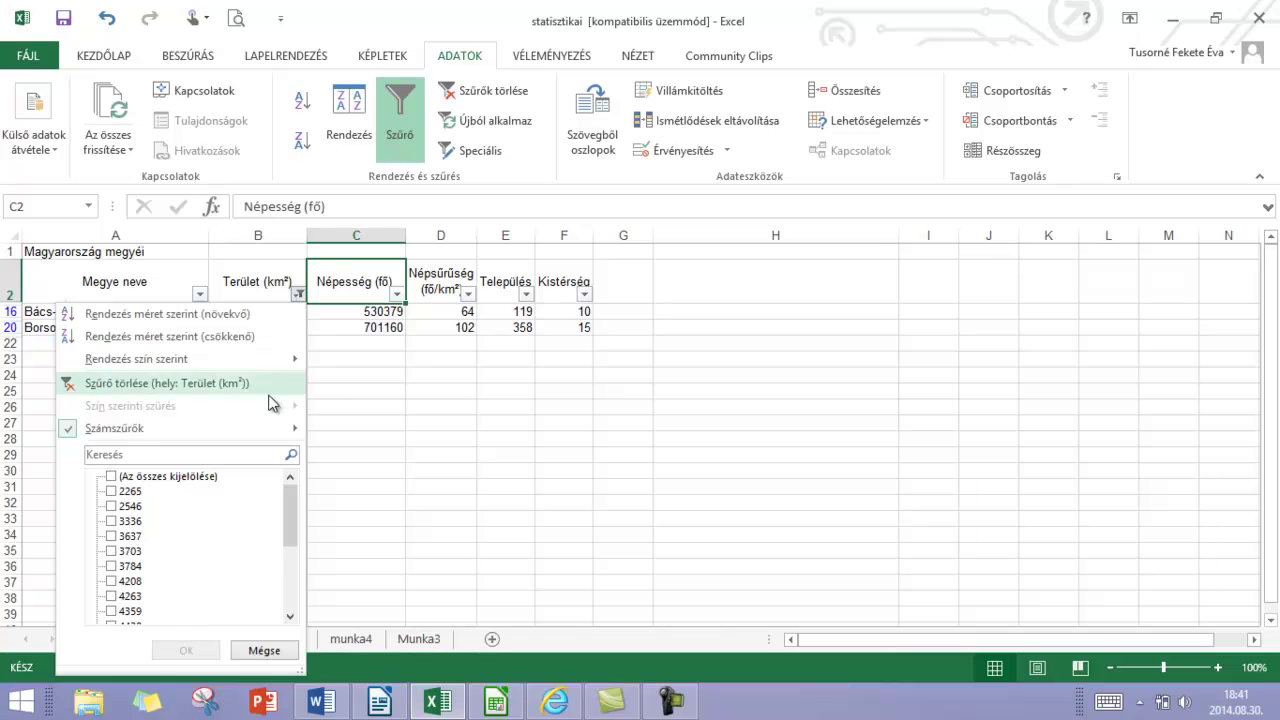
{"action": "left_click", "coordinate": [112, 477]}
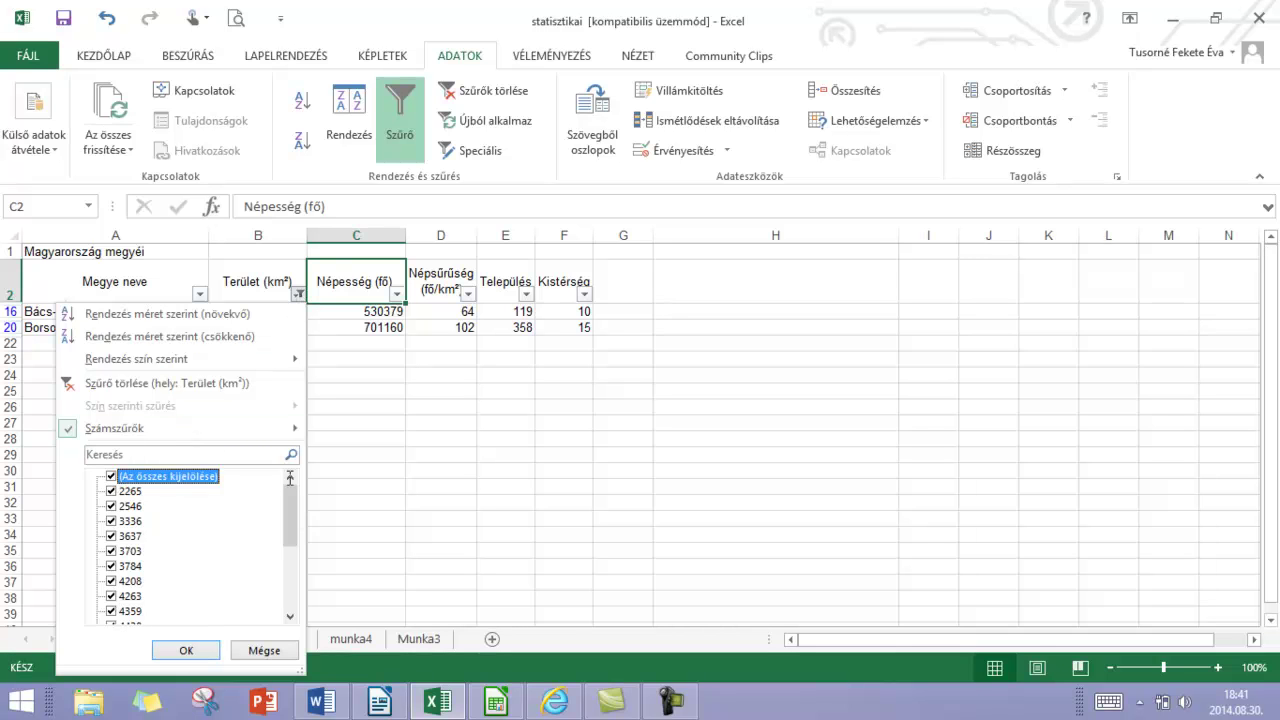
{"action": "mouse_move", "coordinate": [255, 431]}
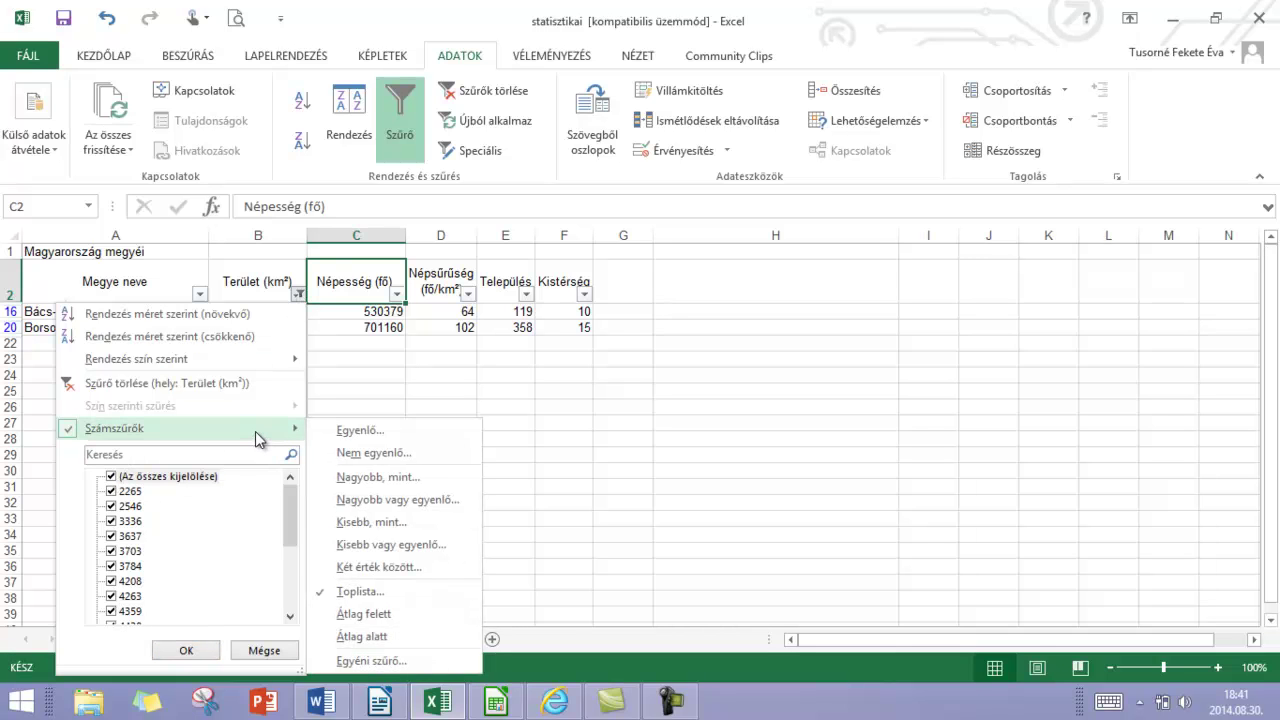
{"action": "left_click", "coordinate": [388, 614]}
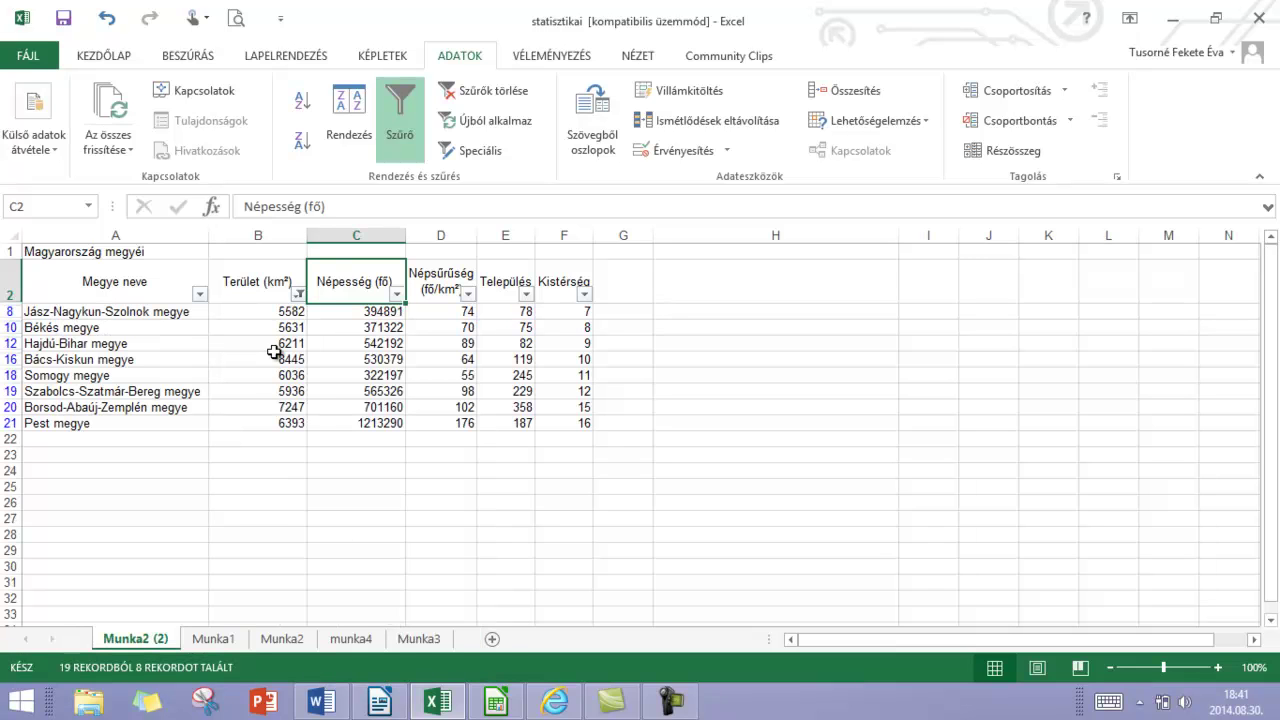
Apply a custom filter to Terület (km²) for values nagyobb mint 2000 És kisebb mint 5000.
{"action": "left_click", "coordinate": [299, 295]}
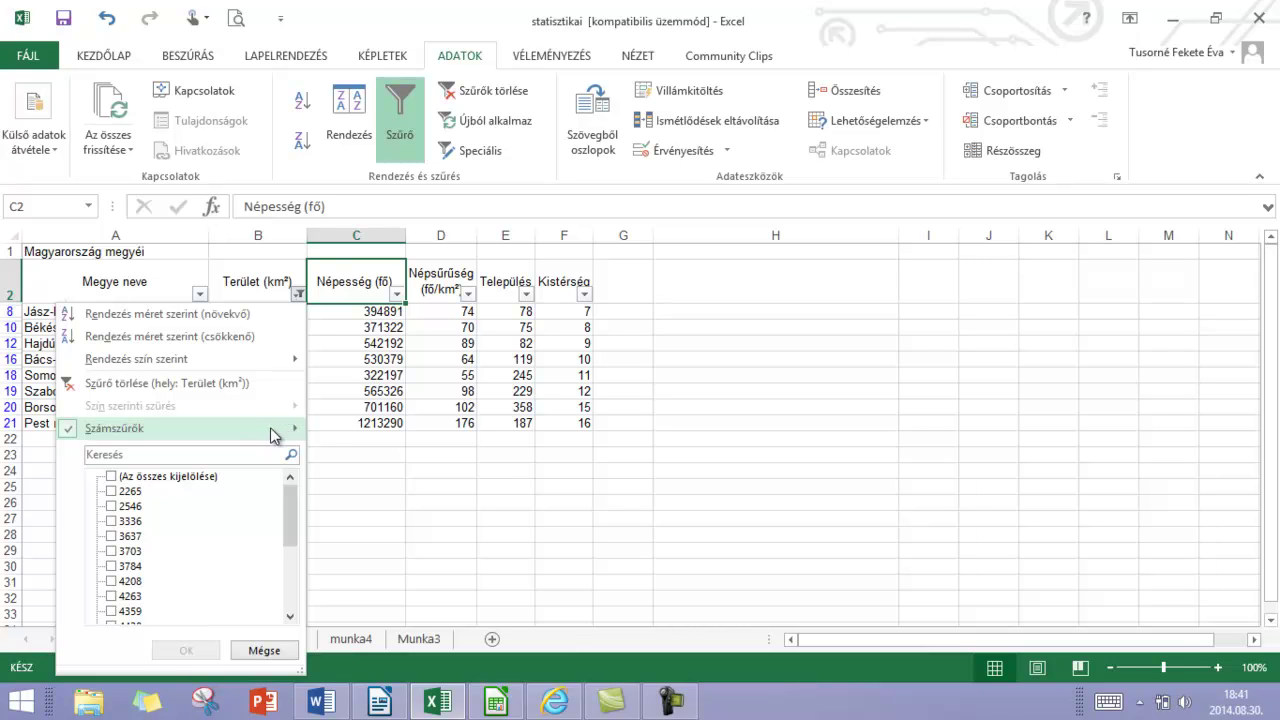
{"action": "left_click", "coordinate": [275, 431]}
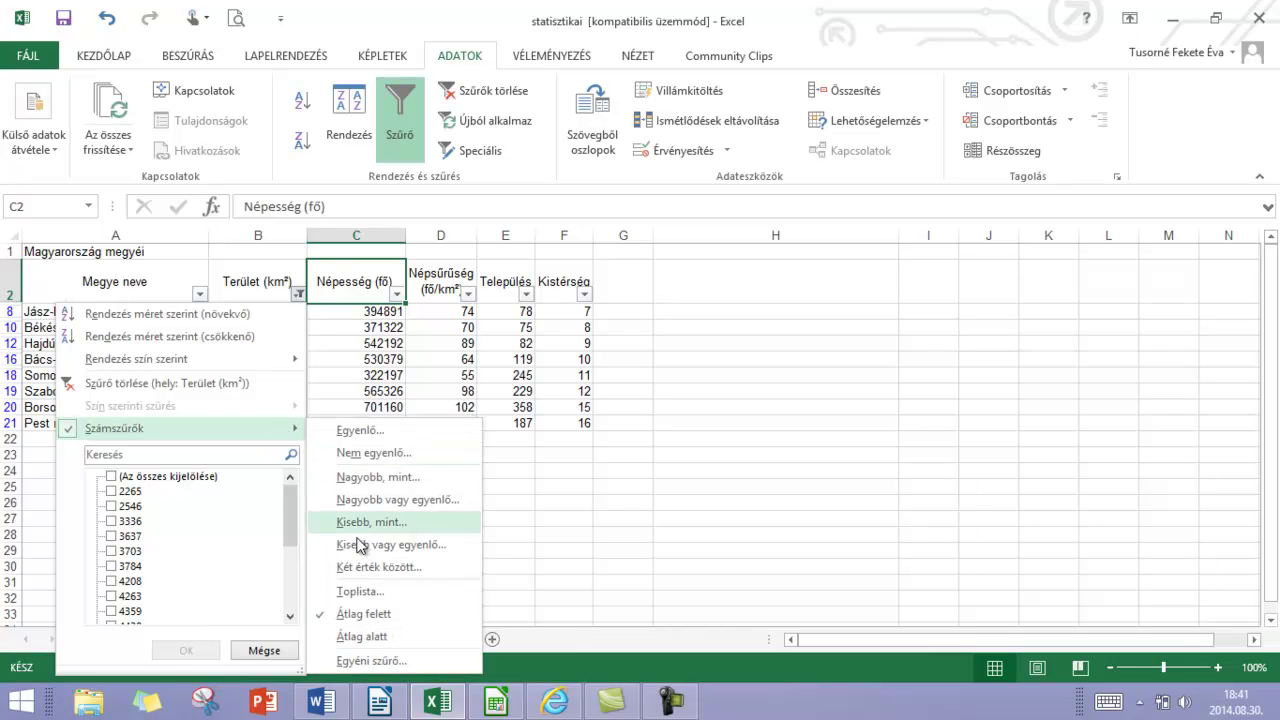
{"action": "left_click", "coordinate": [359, 663]}
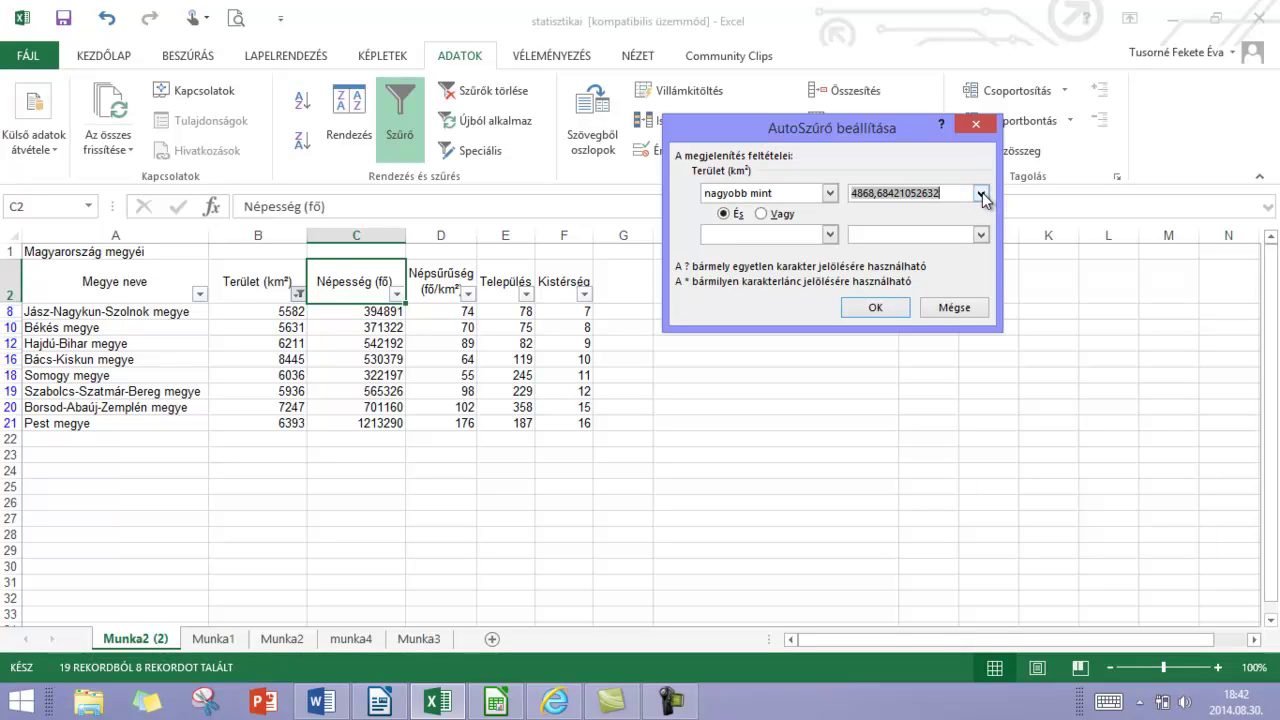
{"action": "left_click", "coordinate": [981, 194]}
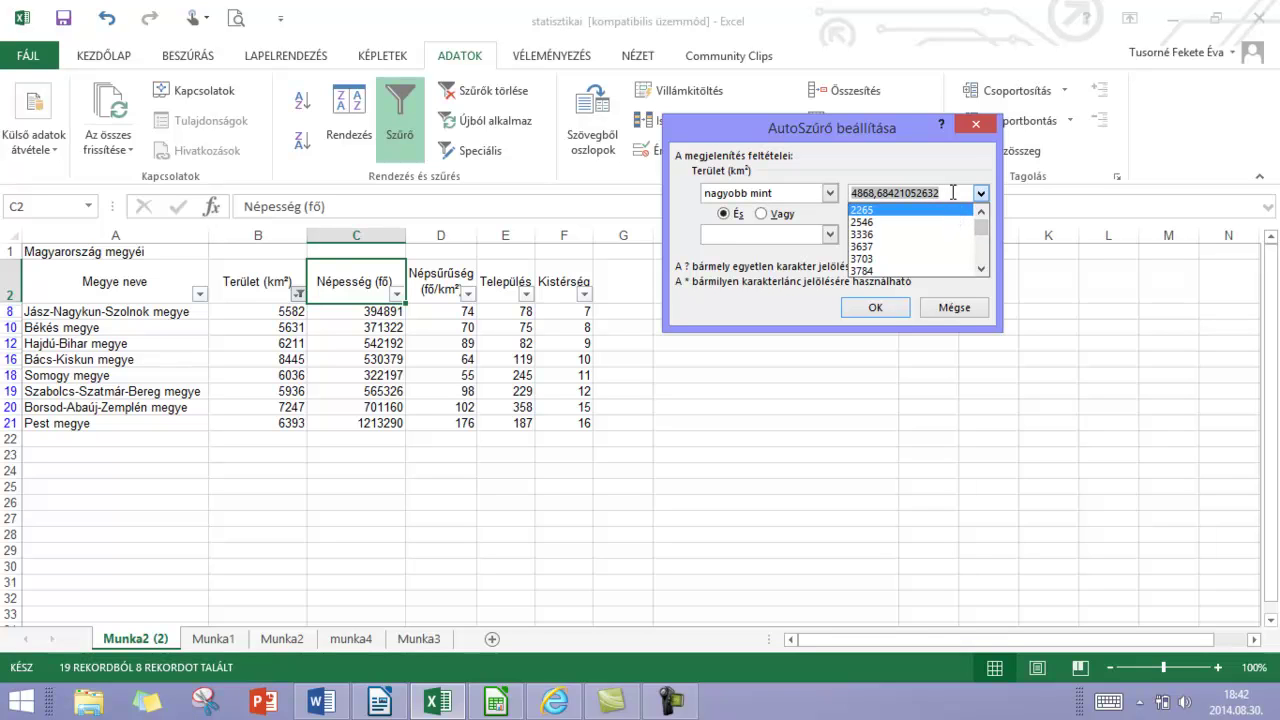
{"action": "type", "text": "2000"}
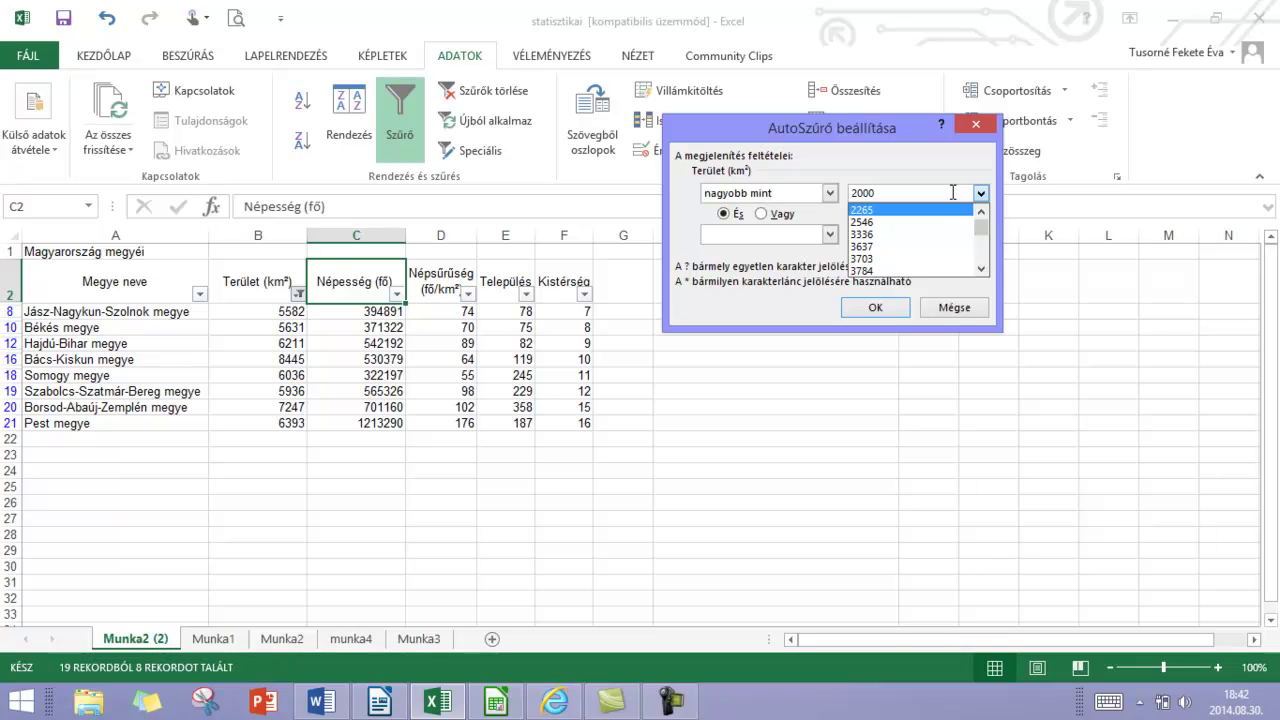
{"action": "left_click", "coordinate": [757, 236]}
{"action": "left_click", "coordinate": [898, 234]}
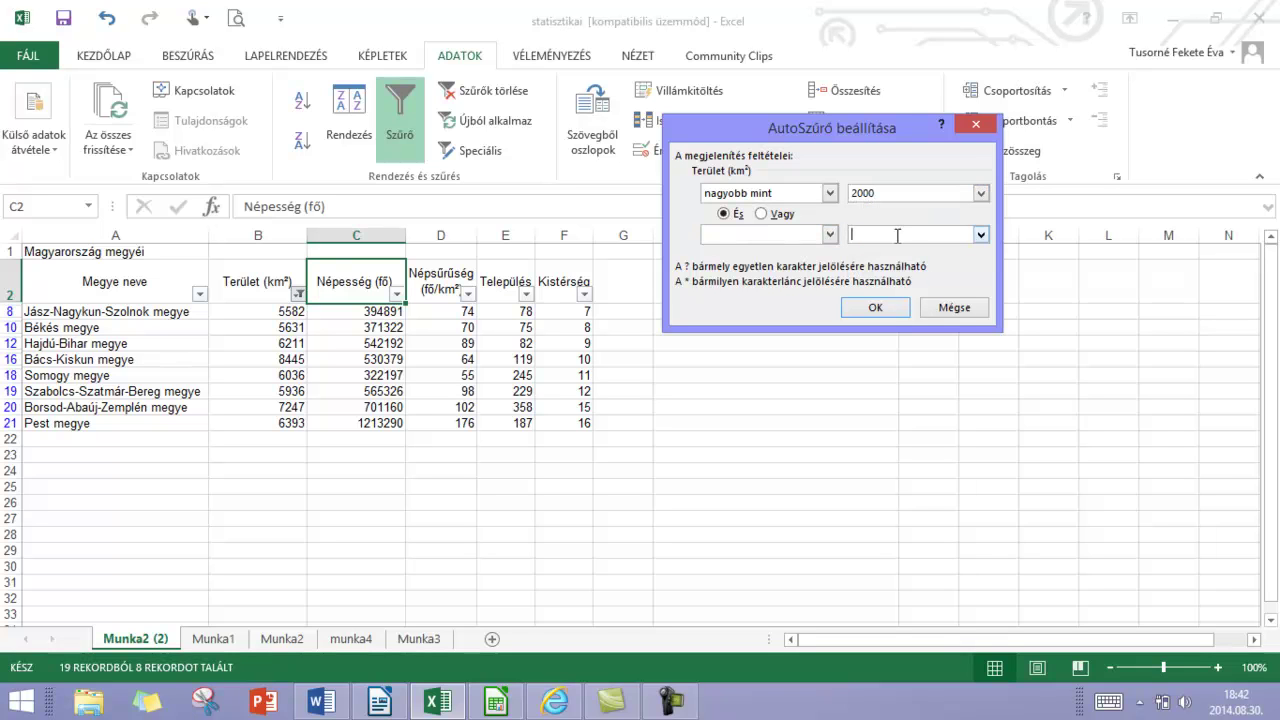
{"action": "type", "text": "5000"}
{"action": "left_click", "coordinate": [829, 234]}
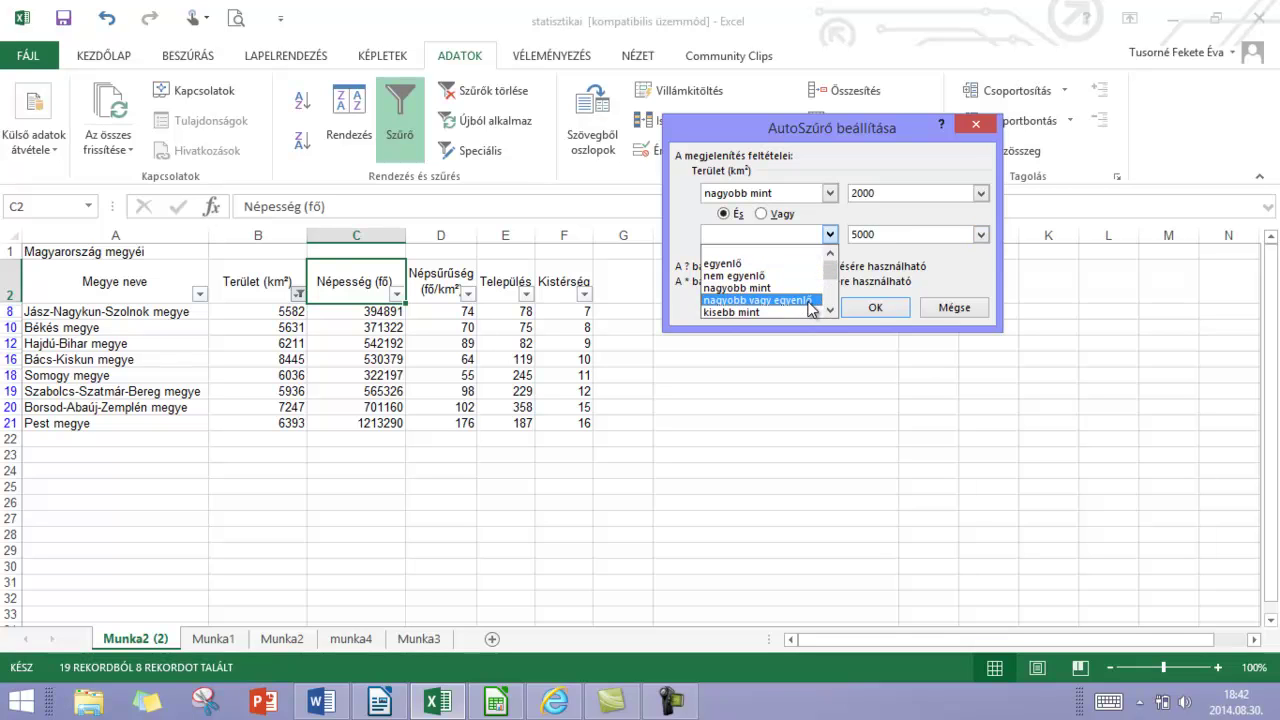
{"action": "left_click", "coordinate": [760, 312]}
{"action": "left_click", "coordinate": [872, 307]}
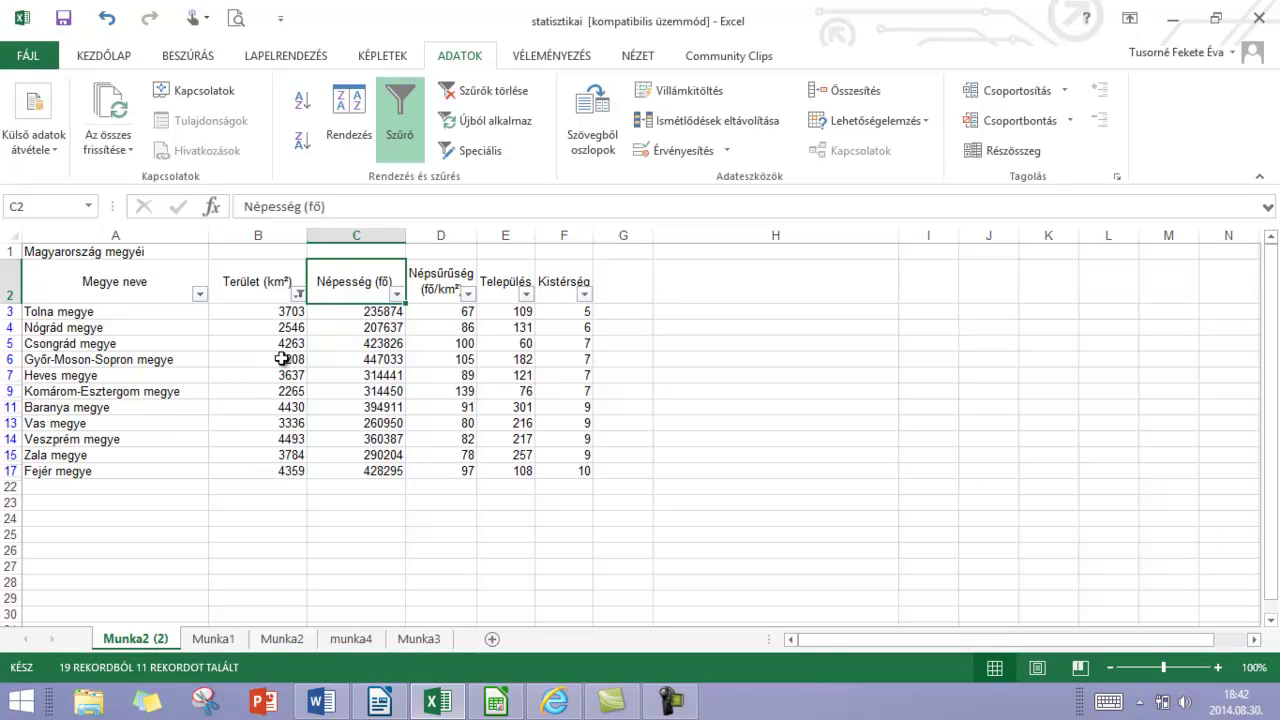
Examine the number filter options offered for the Népesség (fő) column.
{"action": "left_click", "coordinate": [397, 293]}
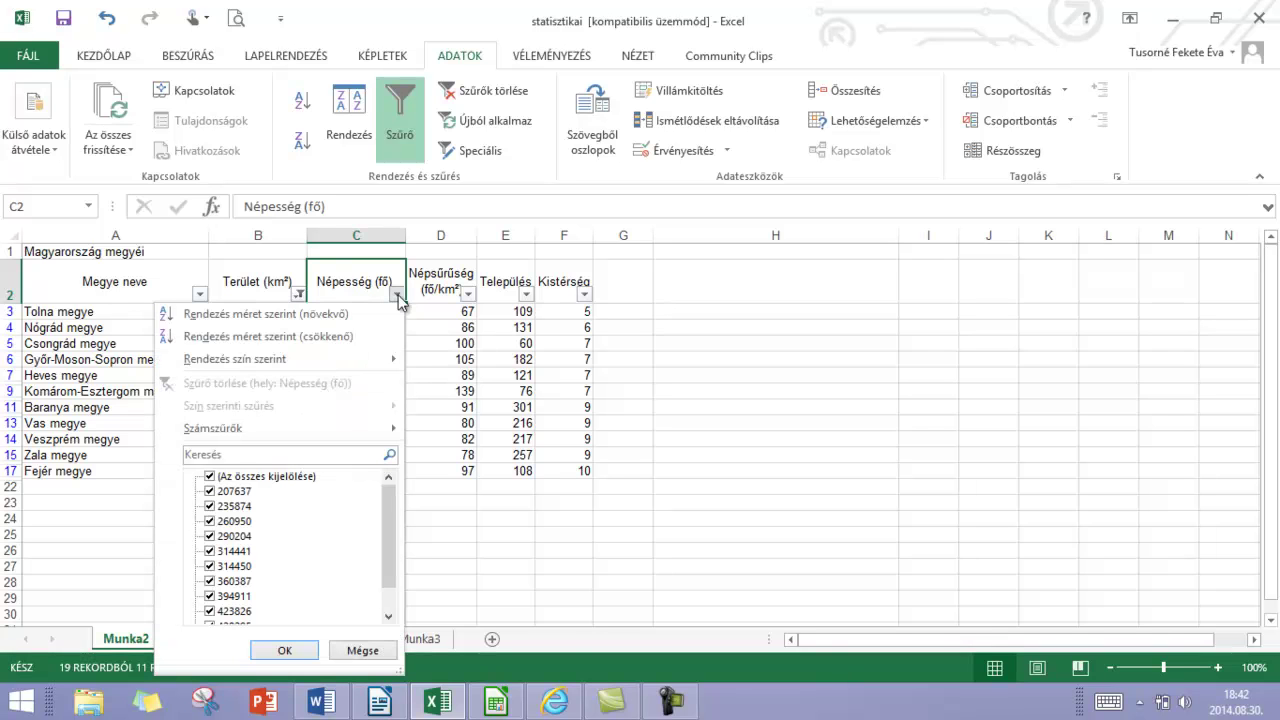
{"action": "mouse_move", "coordinate": [309, 436]}
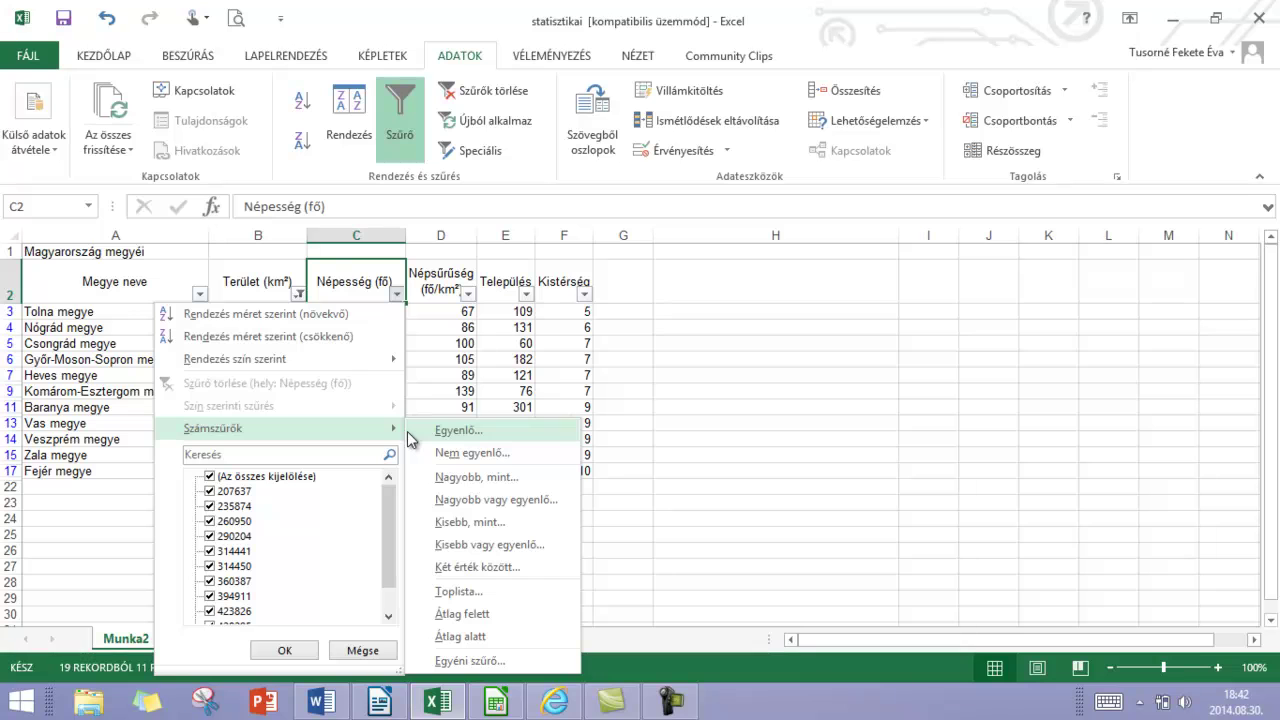
{"action": "left_click", "coordinate": [423, 360]}
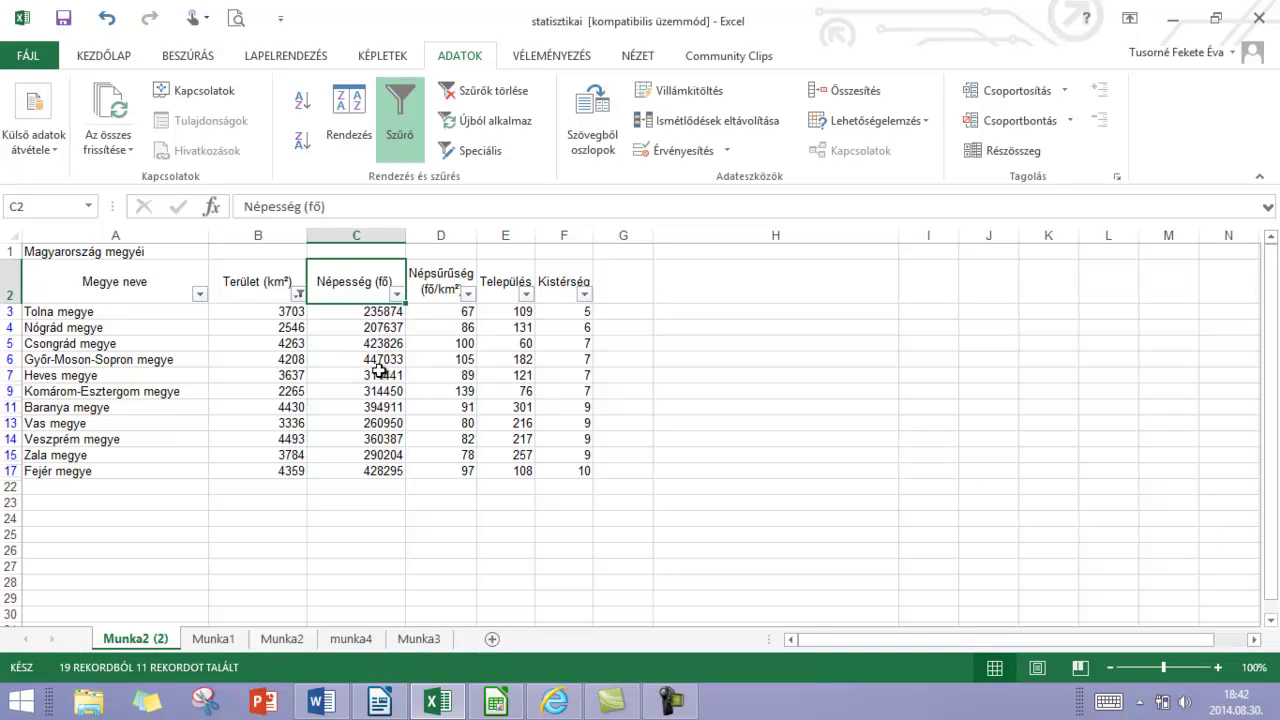
{"action": "left_click", "coordinate": [397, 293]}
{"action": "left_click", "coordinate": [398, 293]}
Switch to LibreOffice Calc and turn on AutoFilter for the county table.
{"action": "left_click", "coordinate": [496, 703]}
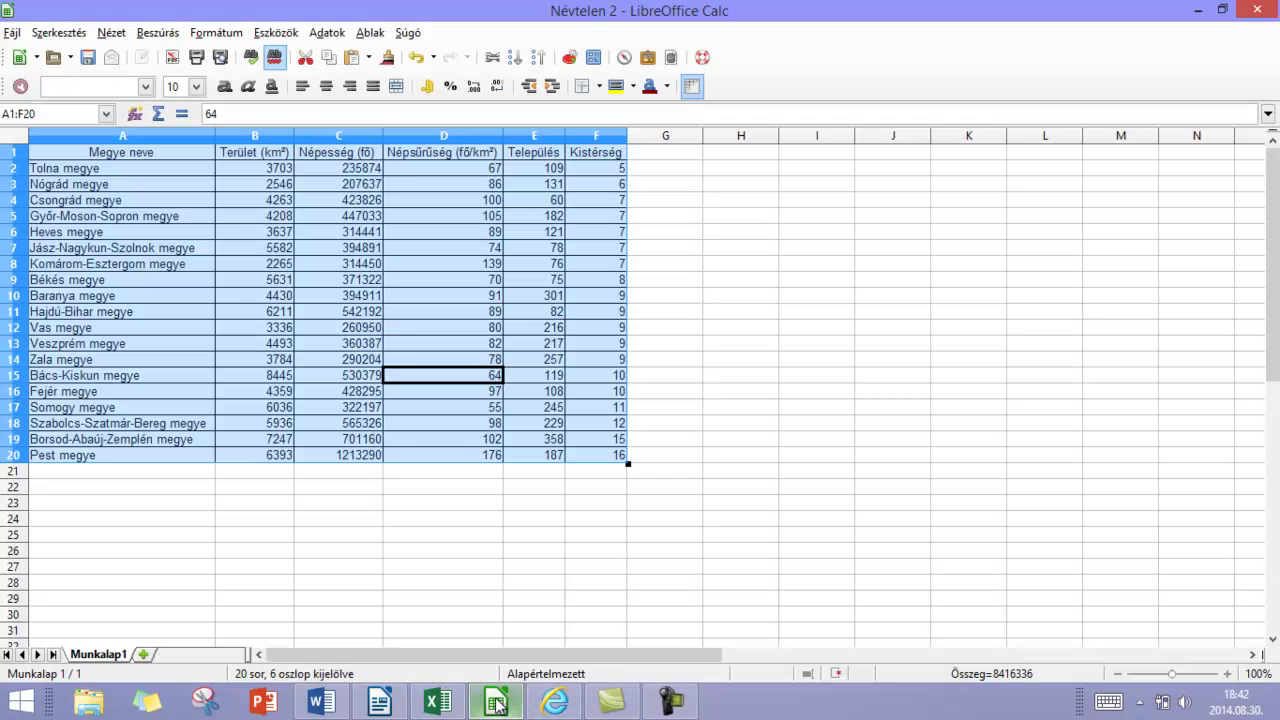
{"action": "left_click", "coordinate": [440, 410]}
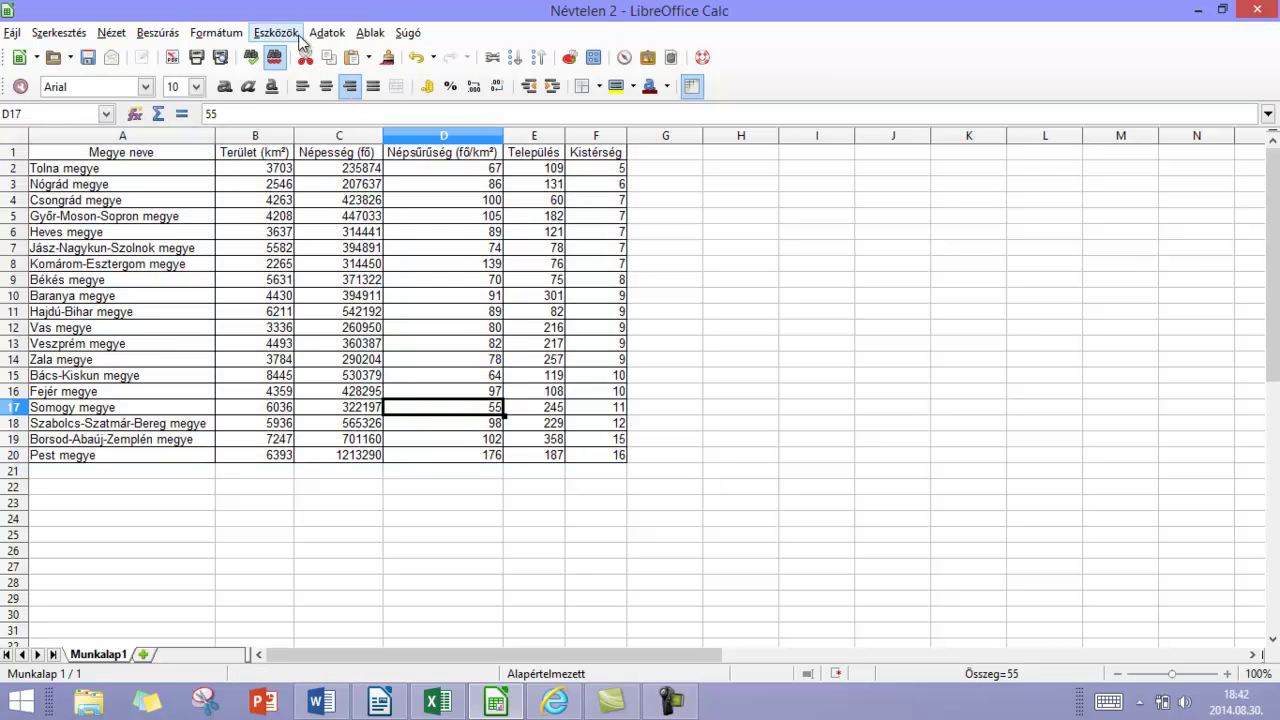
{"action": "left_click", "coordinate": [330, 33]}
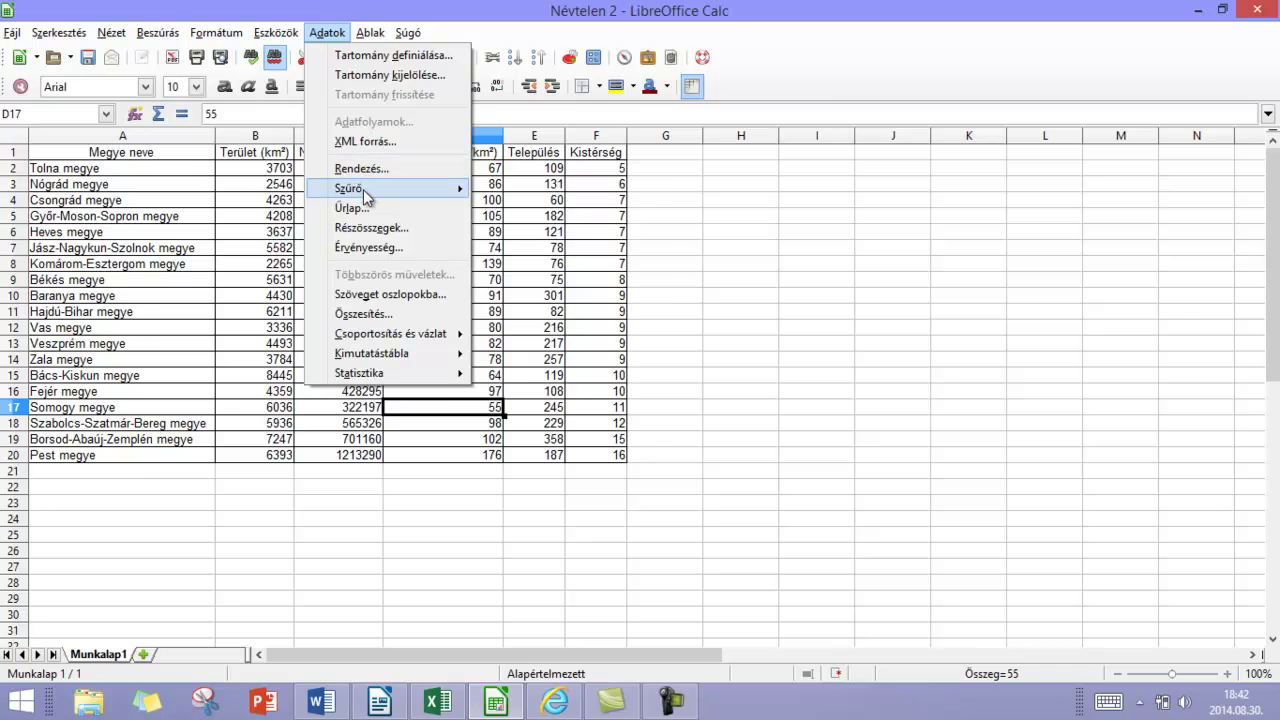
{"action": "mouse_move", "coordinate": [363, 189]}
{"action": "left_click", "coordinate": [537, 190]}
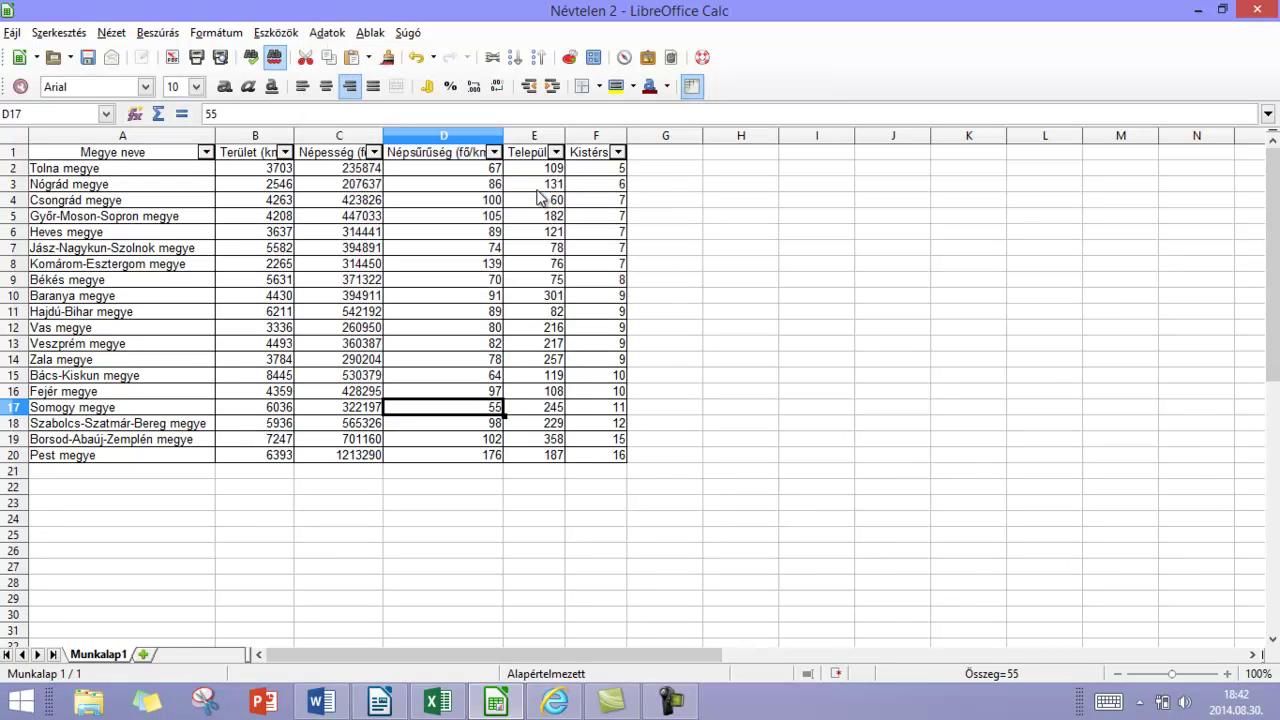
Review the sorting and filter options of the Népsűrűség (fő/km²) column and close them without applying any.
{"action": "left_click", "coordinate": [494, 152]}
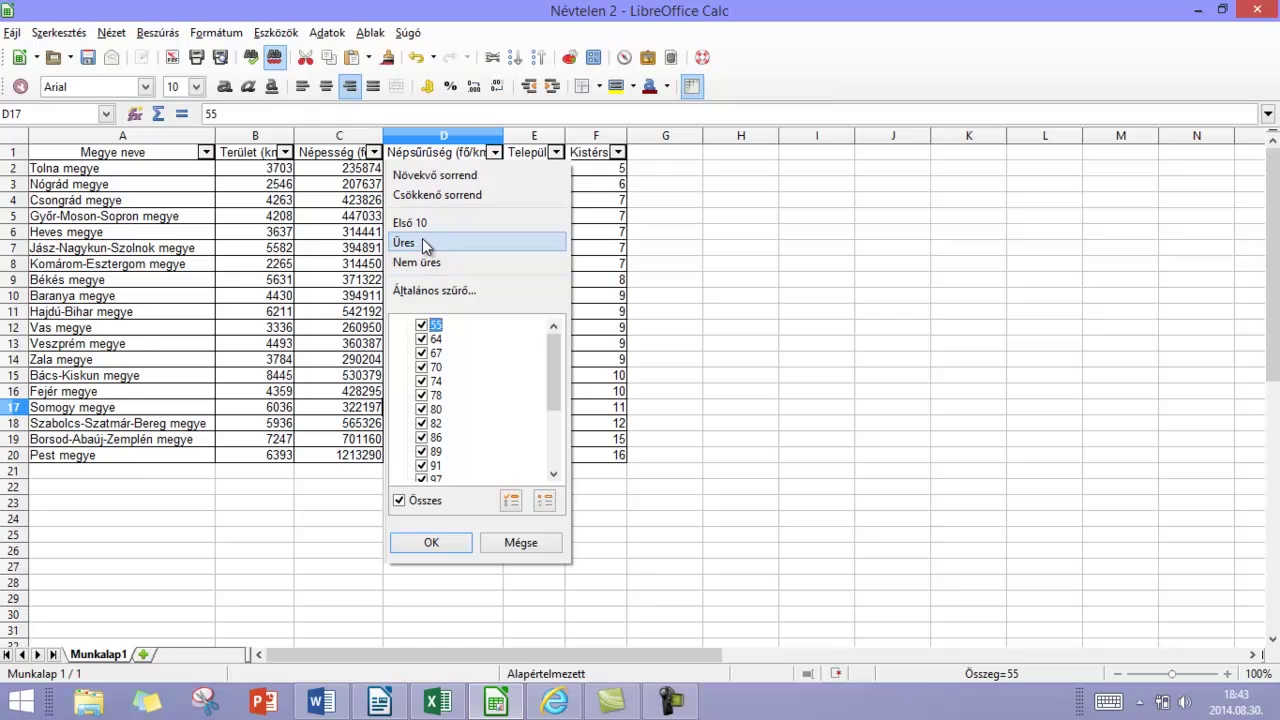
{"action": "left_click", "coordinate": [512, 546]}
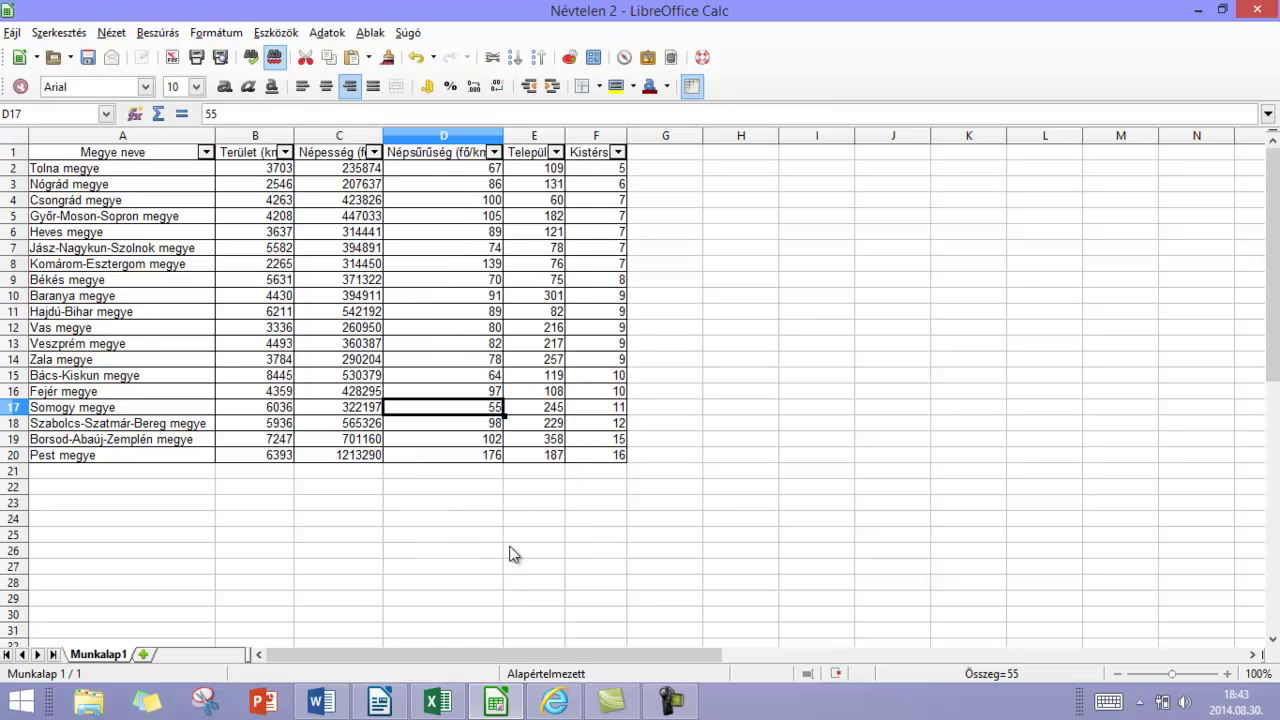